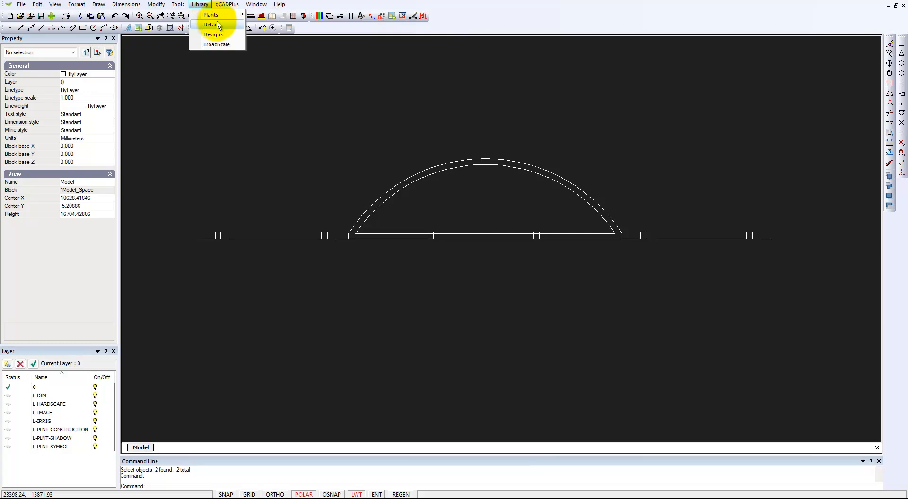
Load the North03.lcd north arrow from the North folder of the Details library
click(217, 27)
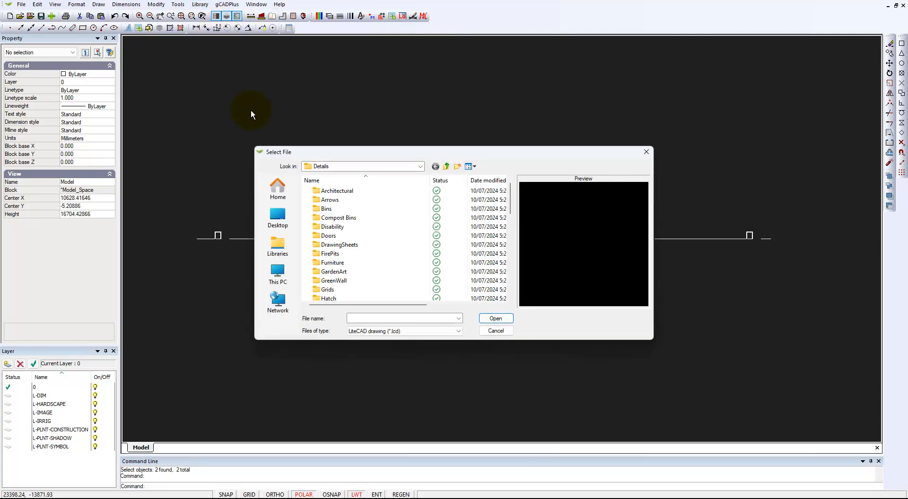
scroll(381, 239, down, 2)
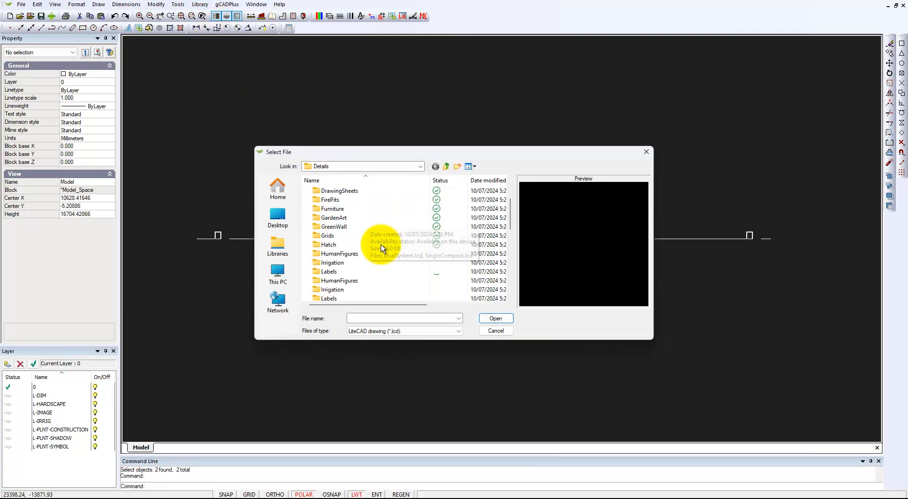
scroll(383, 248, down, 1)
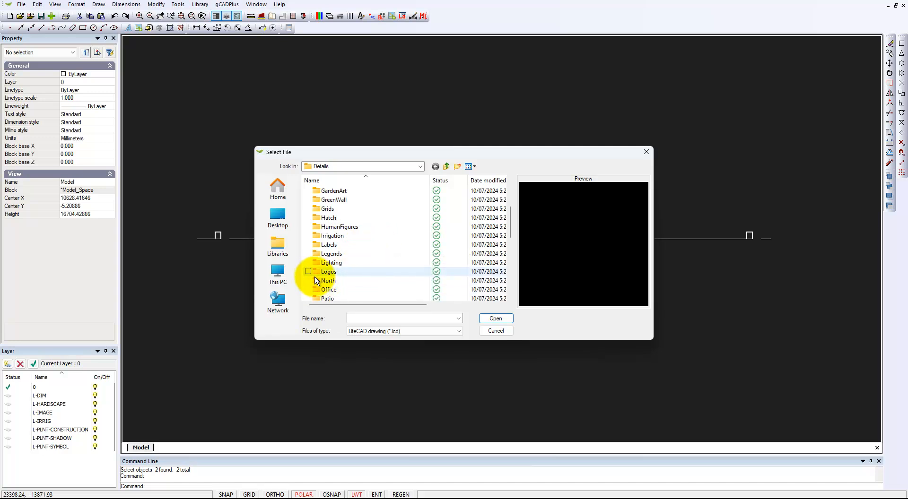
double_click(326, 281)
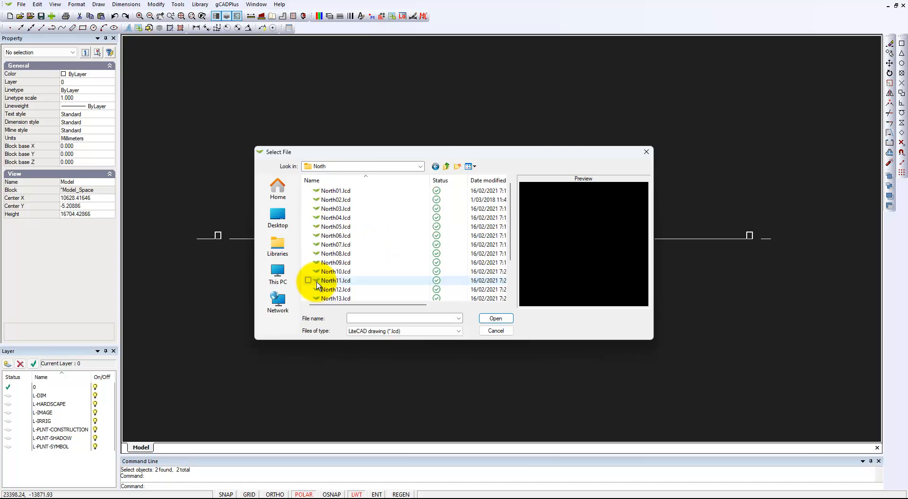
click(337, 201)
key(Down)
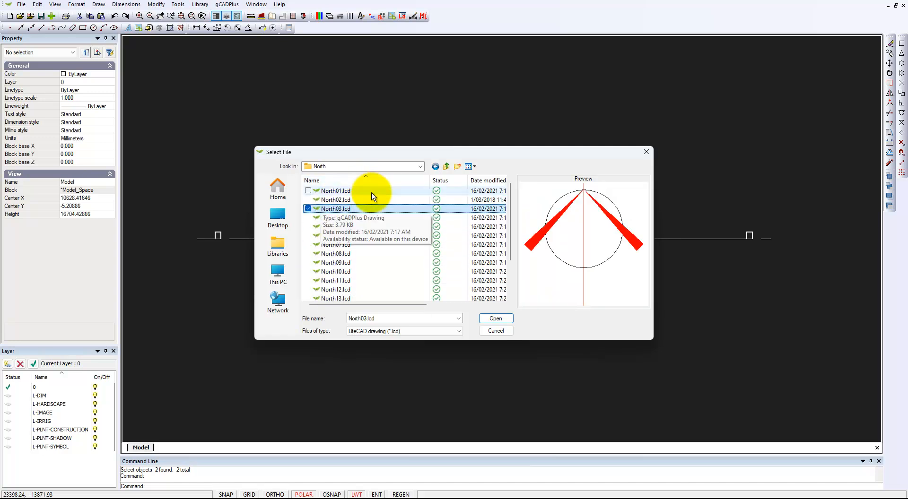
click(495, 318)
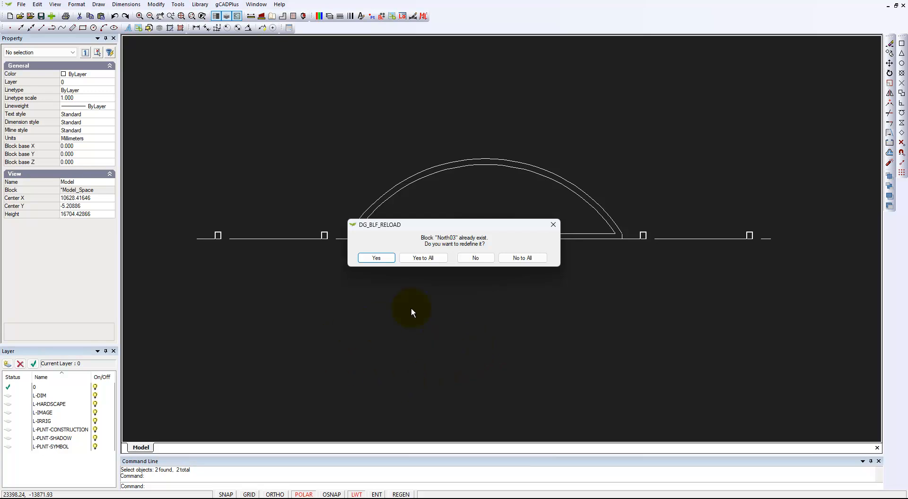
Redefine the North03 block, insert it right of the curved bed, and select it
click(376, 258)
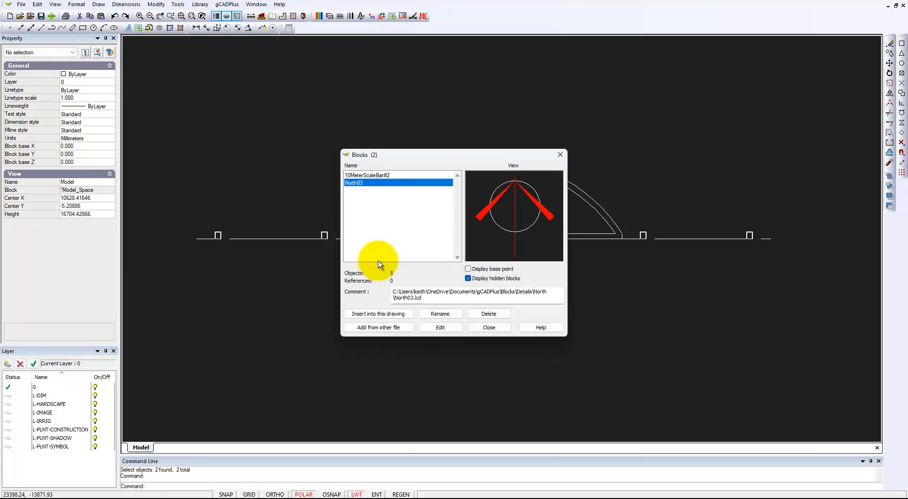
click(383, 313)
click(439, 296)
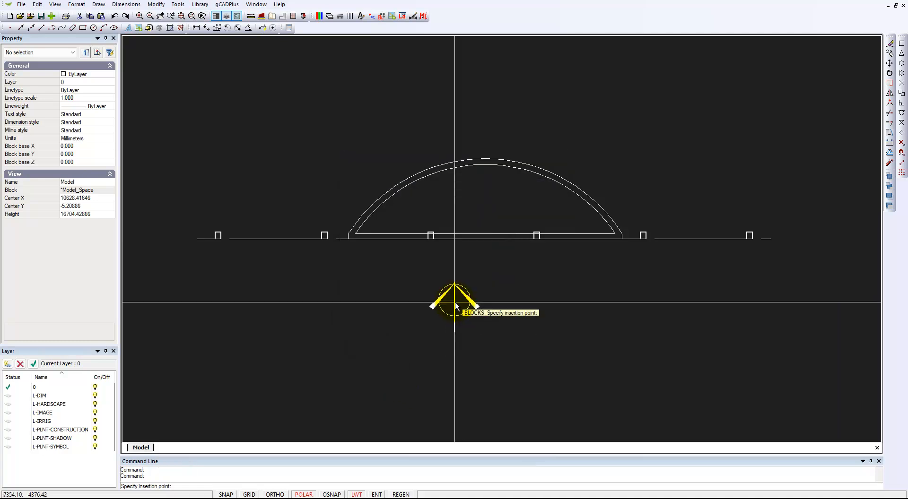
click(727, 299)
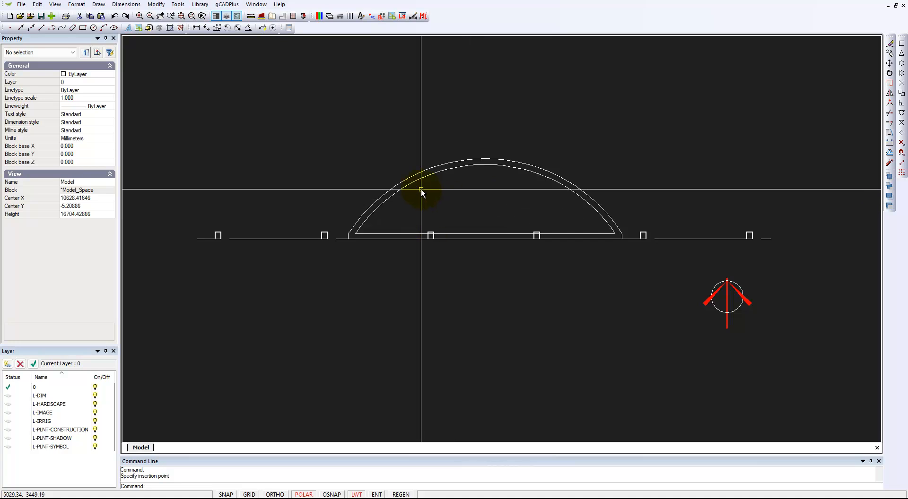
click(726, 314)
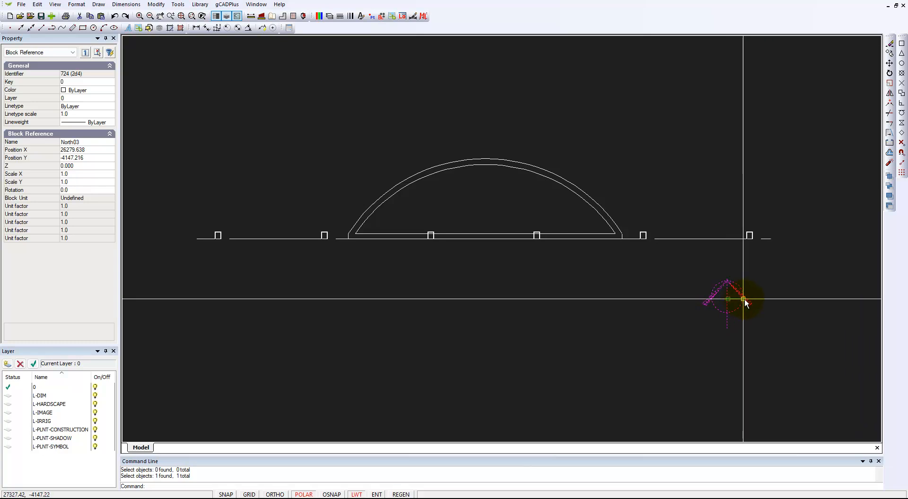
Rotate the north arrow about its centre to 327.85 degrees, then deselect it
click(743, 299)
click(745, 310)
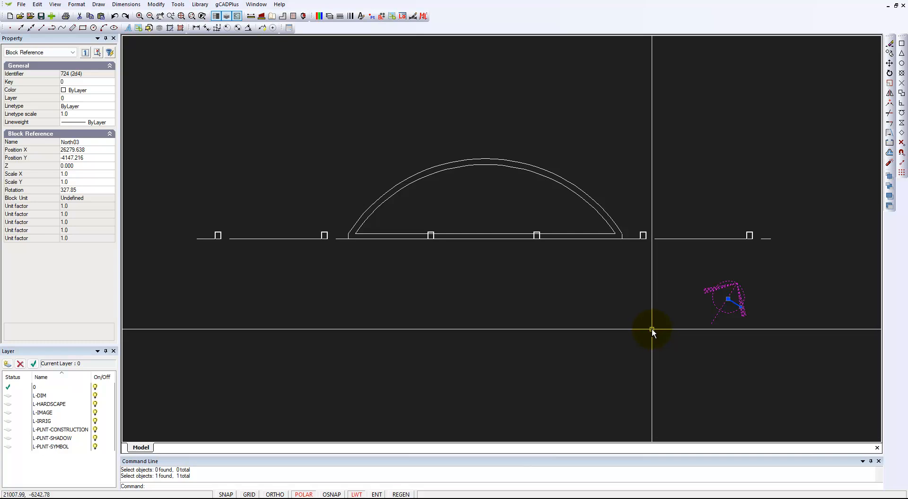
key(Escape)
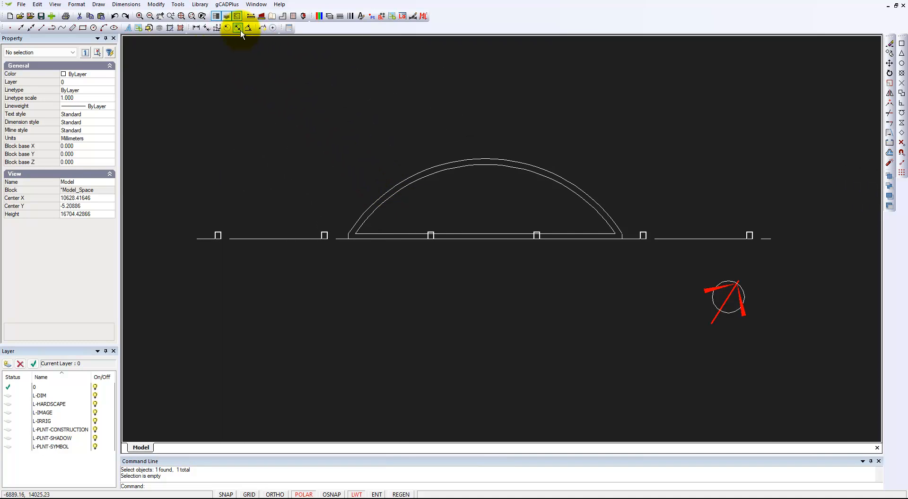
Load 10MeterScaleBar#2.lcd from the Scale Bars details library, redefining the block, and insert it
click(200, 4)
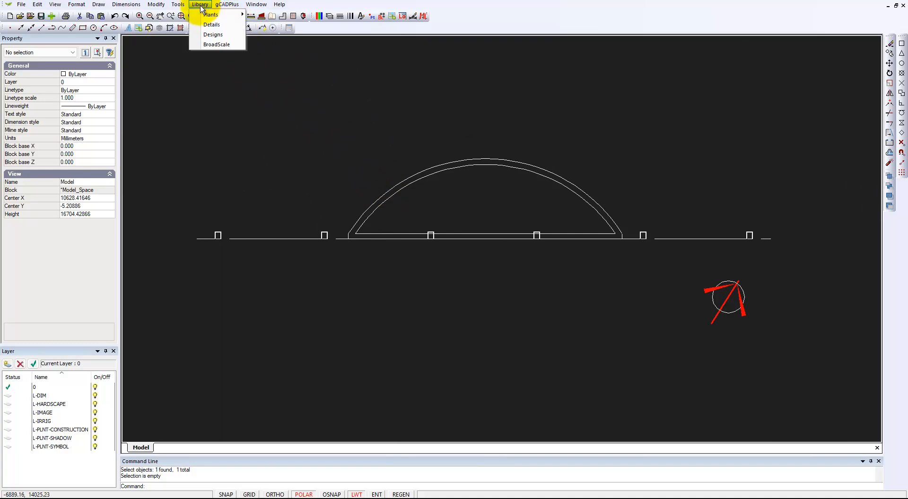
click(215, 27)
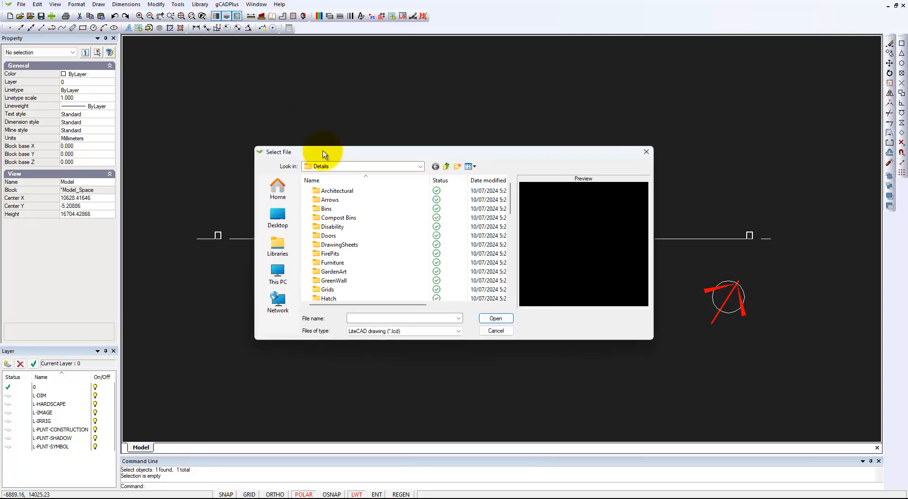
scroll(368, 251, down, 4)
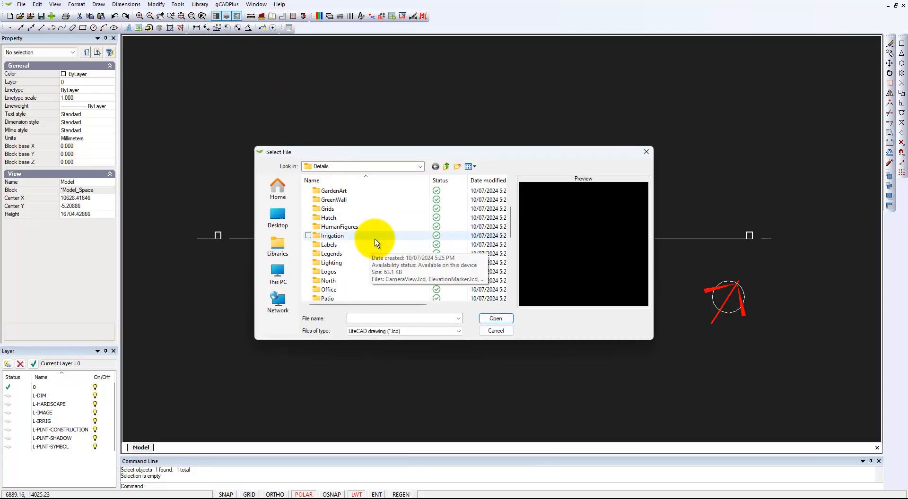
scroll(375, 242, down, 3)
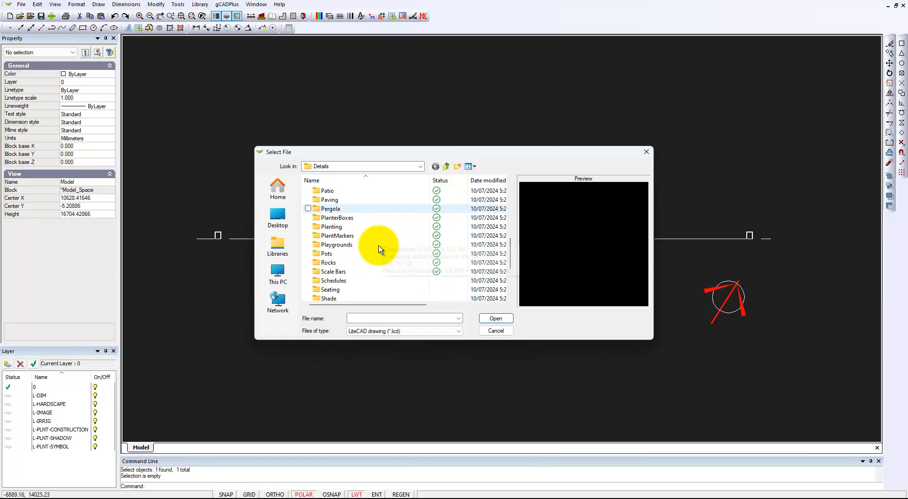
double_click(333, 272)
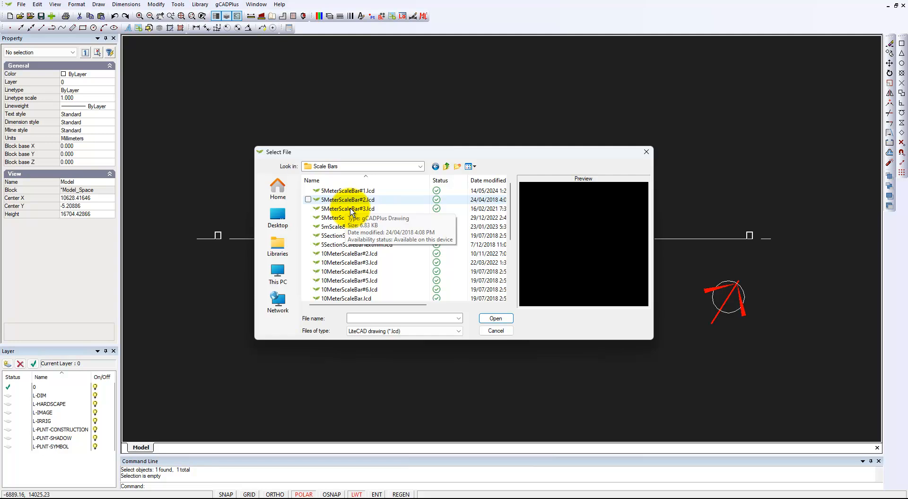
click(370, 255)
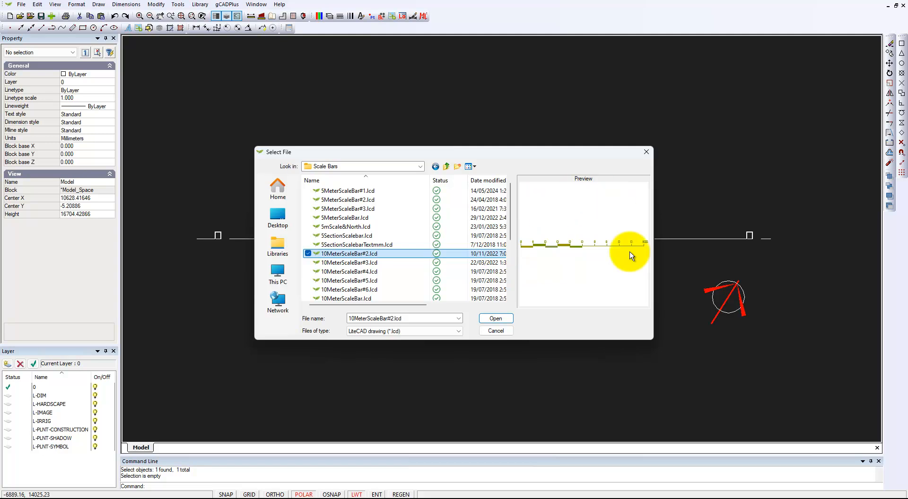
click(496, 319)
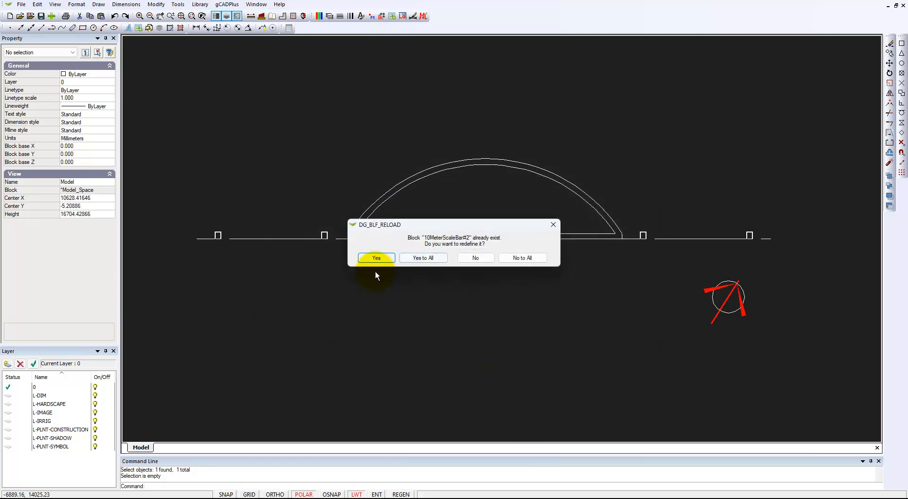
click(376, 257)
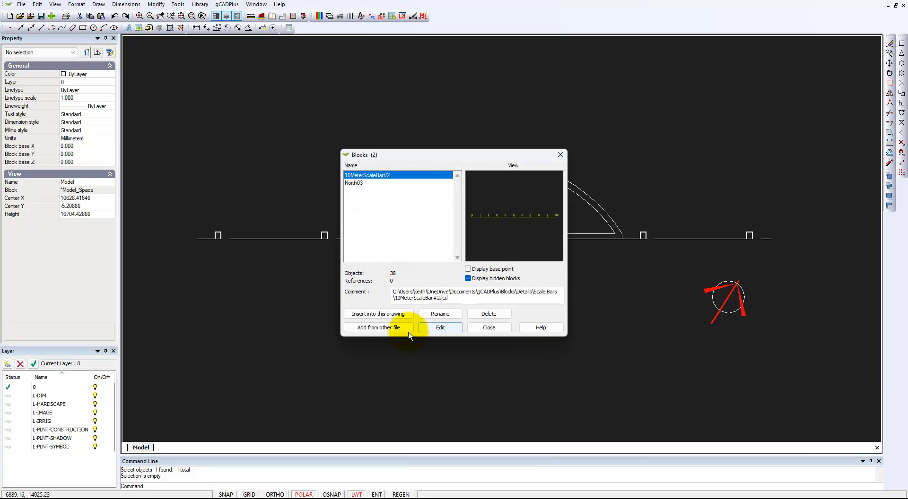
click(381, 314)
click(439, 296)
Place the scale bar below the bed and change the fence polyline to Continuous linetype
click(527, 321)
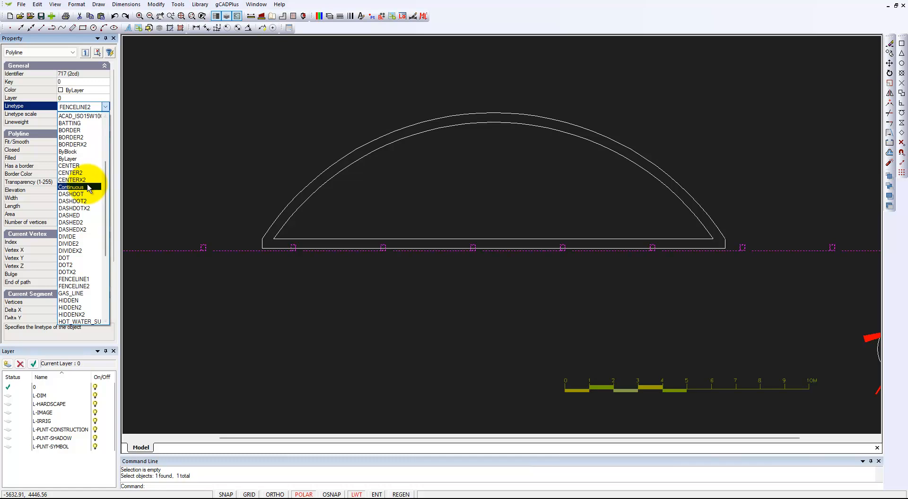
click(88, 187)
key(Escape)
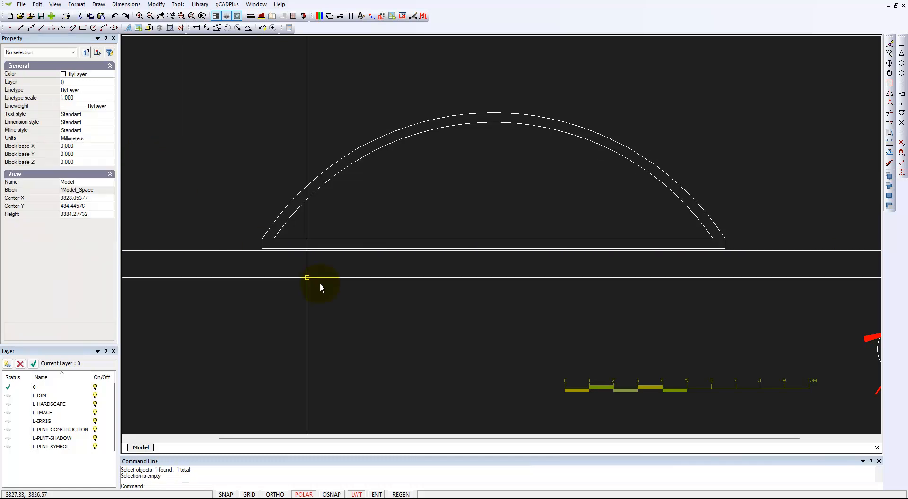
scroll(352, 308, down, 1)
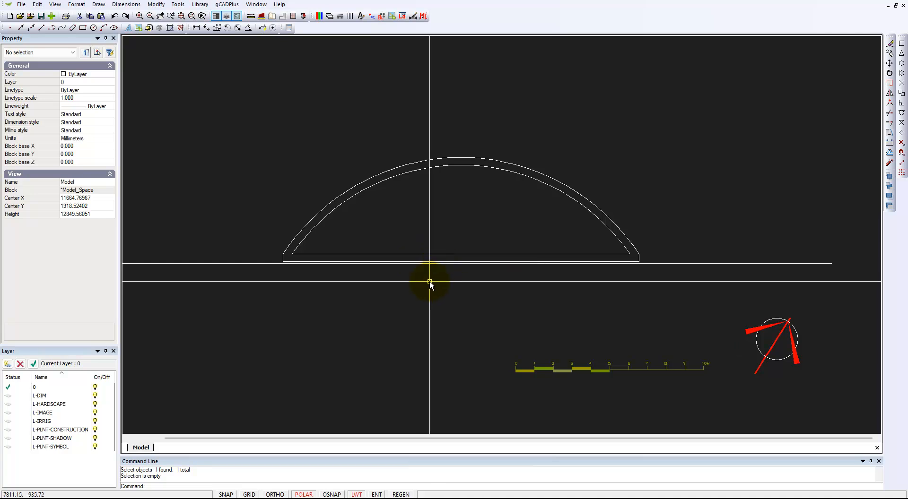
Switch to the Assignment 5 Qu 2 Design #2 drawing and tile both drawing windows vertically
click(258, 6)
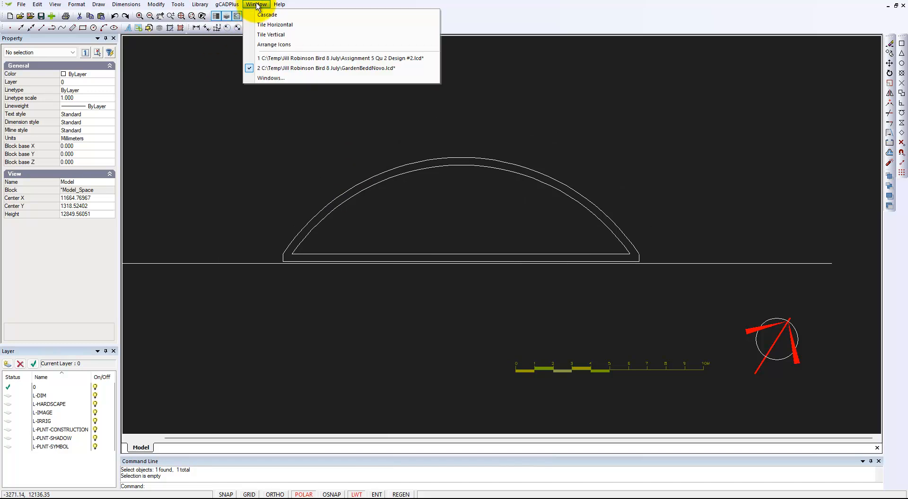
click(283, 58)
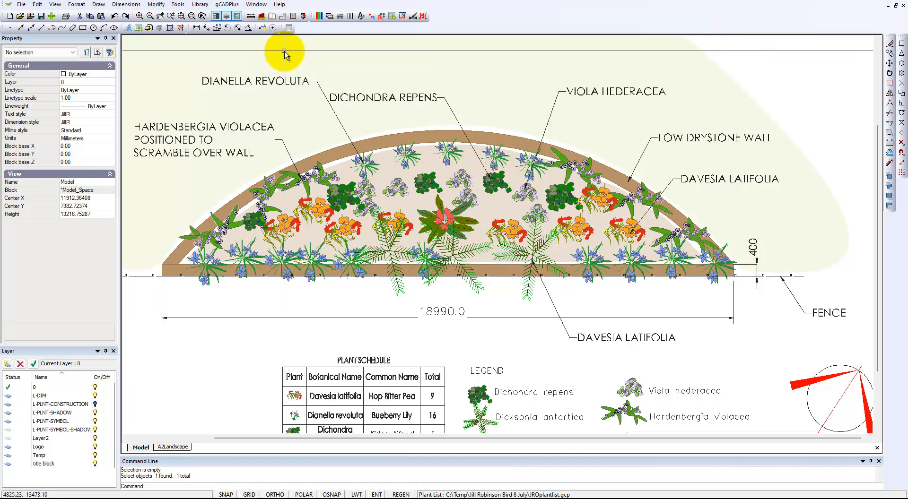
right_click(252, 6)
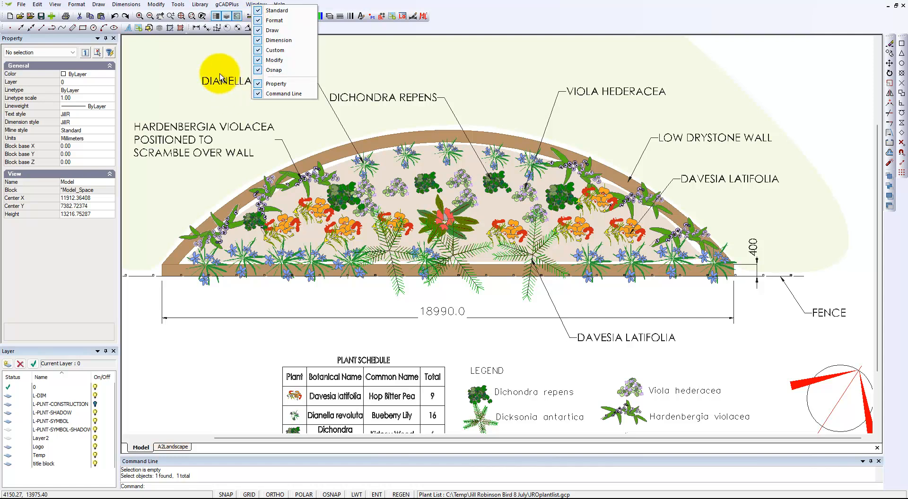
click(198, 59)
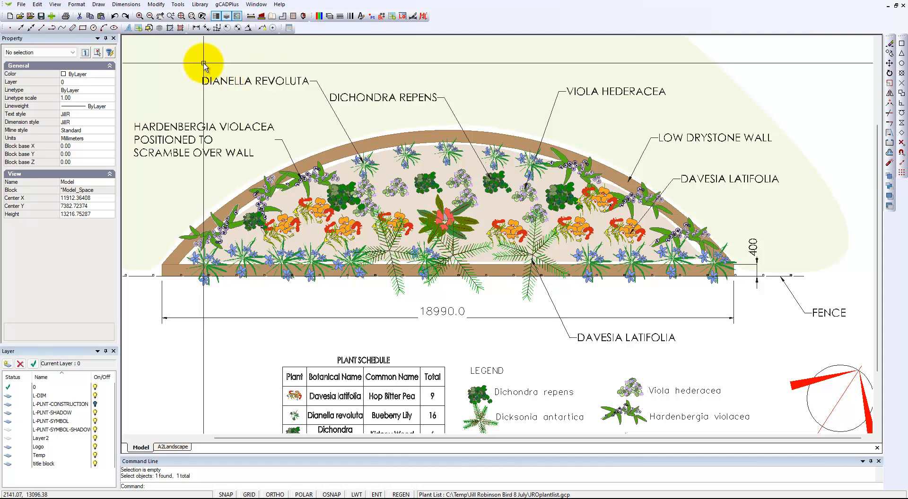
click(254, 6)
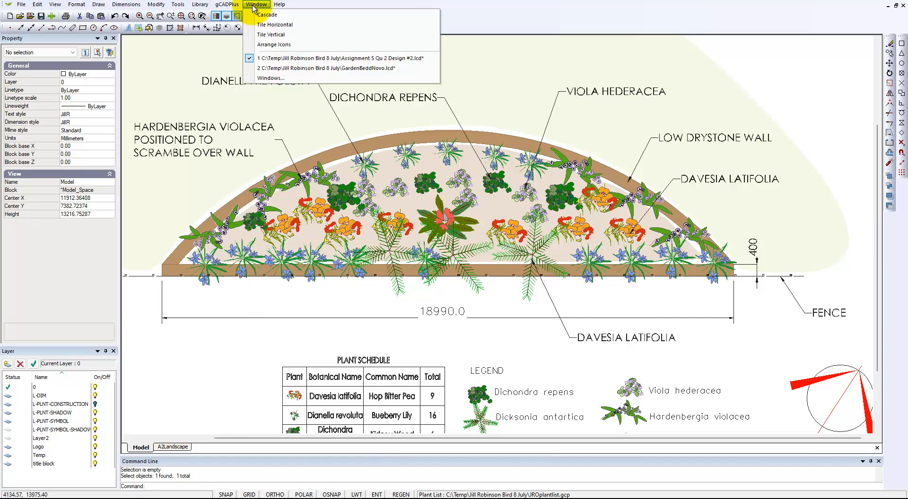
click(283, 36)
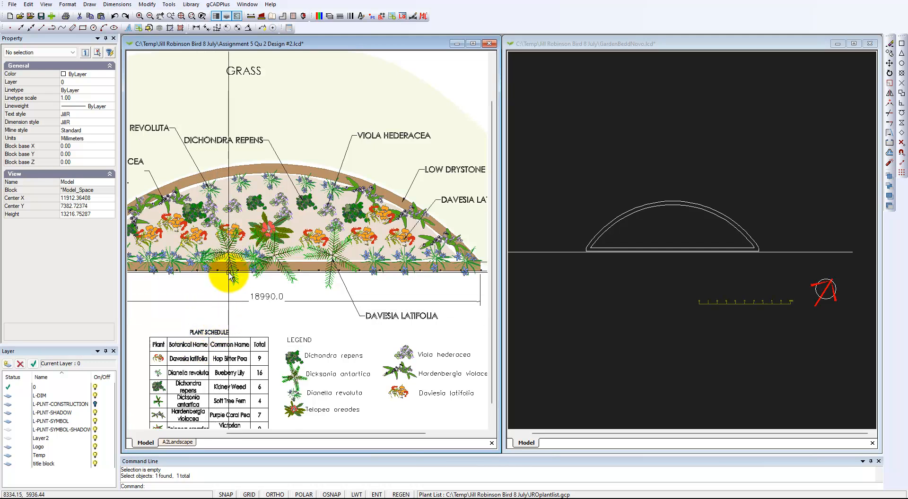
Inspect the Dicksonia fern block's properties in the reference planting plan
click(660, 314)
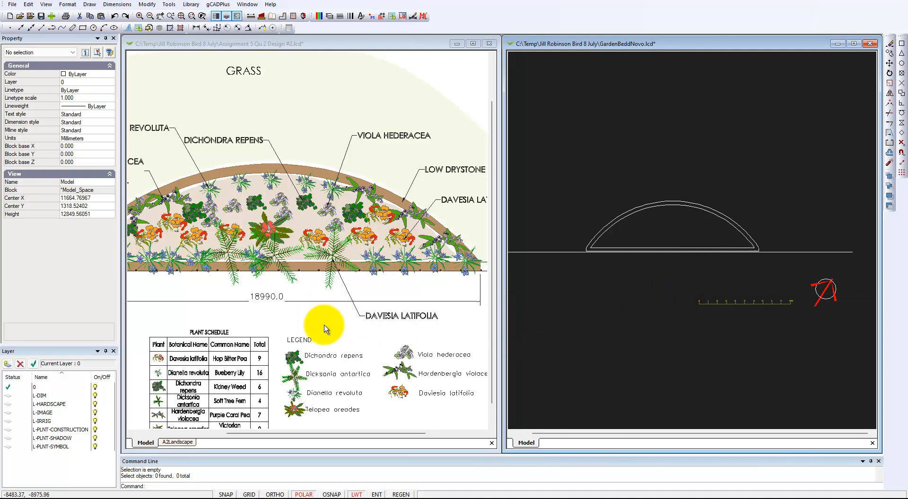
click(309, 328)
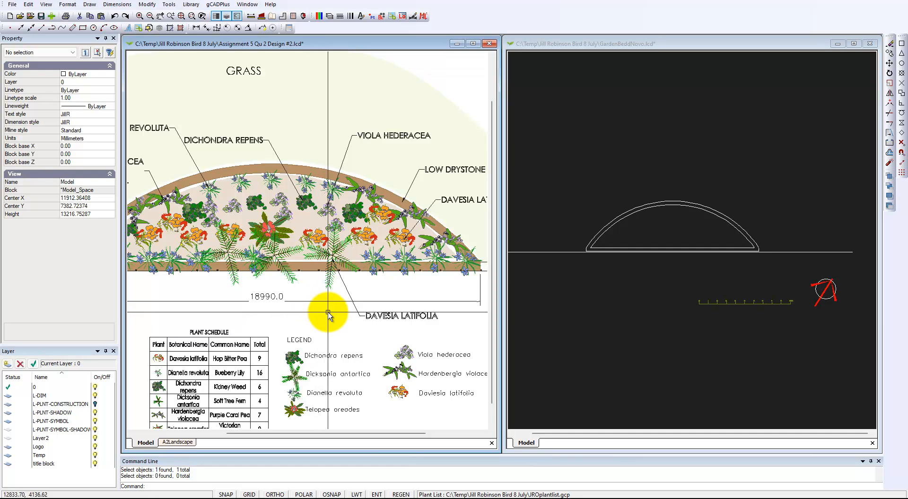
click(280, 257)
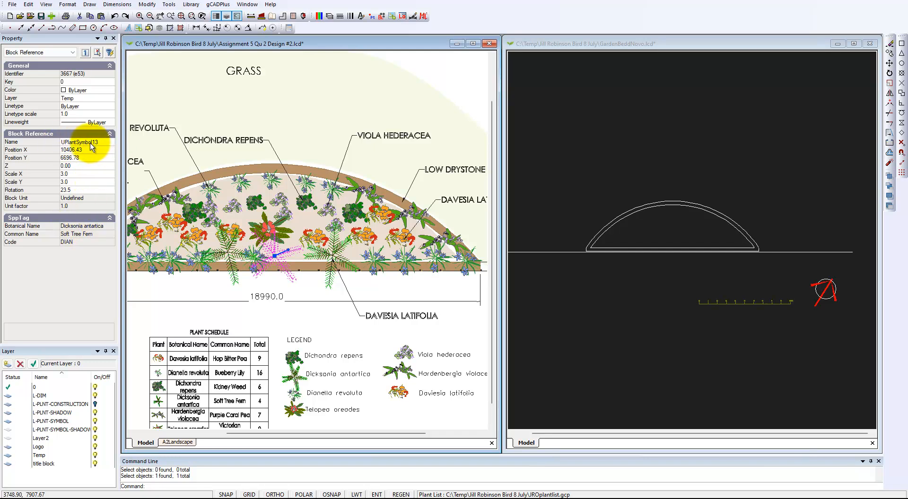
click(605, 358)
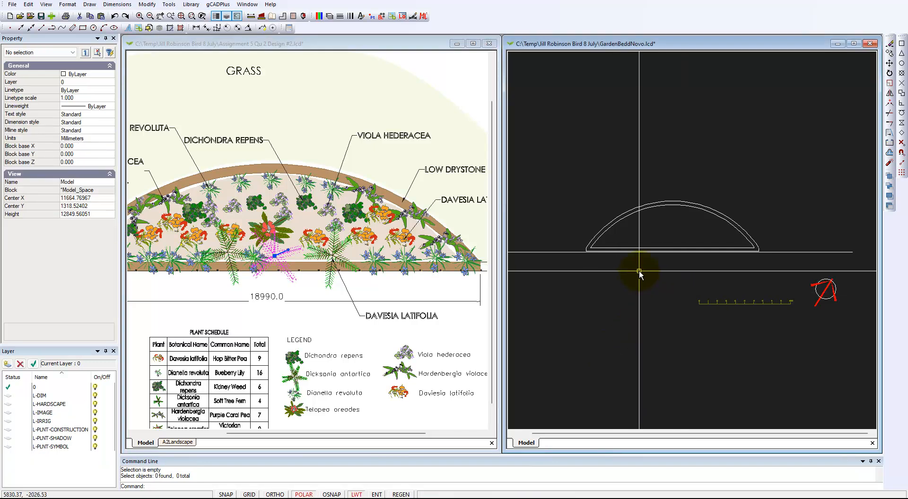
click(315, 293)
key(Escape)
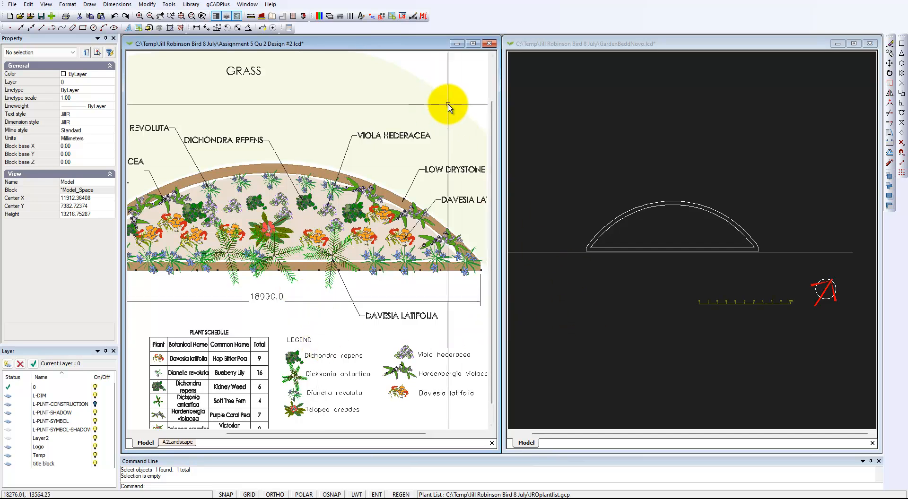
Widen the GardenBeddNovo window by dragging its left border over the reference plan
click(611, 141)
click(611, 166)
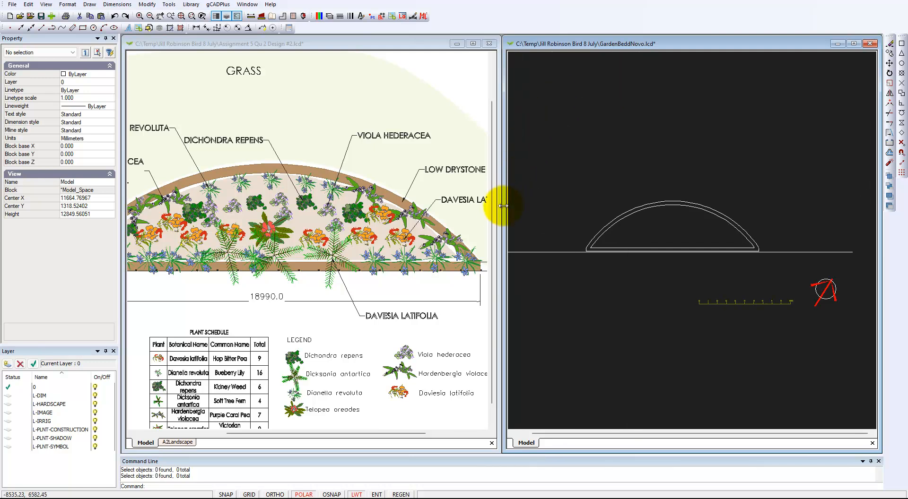
drag(504, 219, 455, 218)
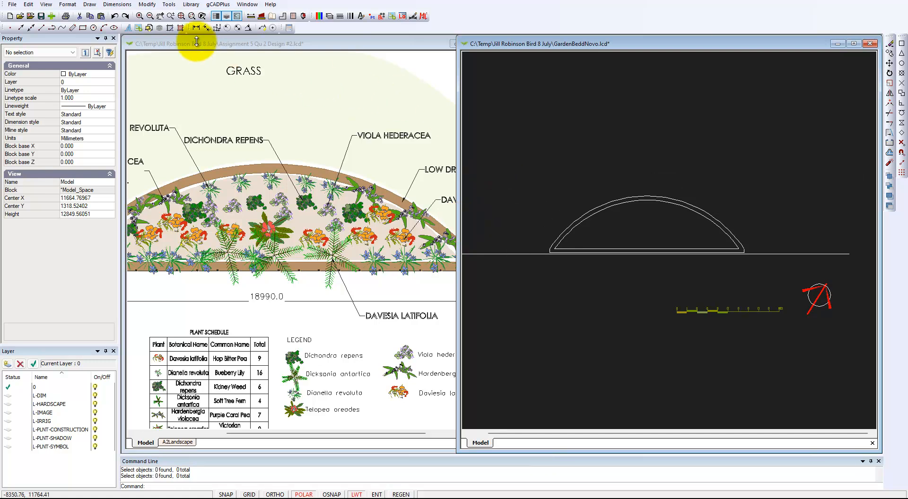
Load UPlantSymbol13.lcd from the Standard plant library and start inserting it
click(191, 5)
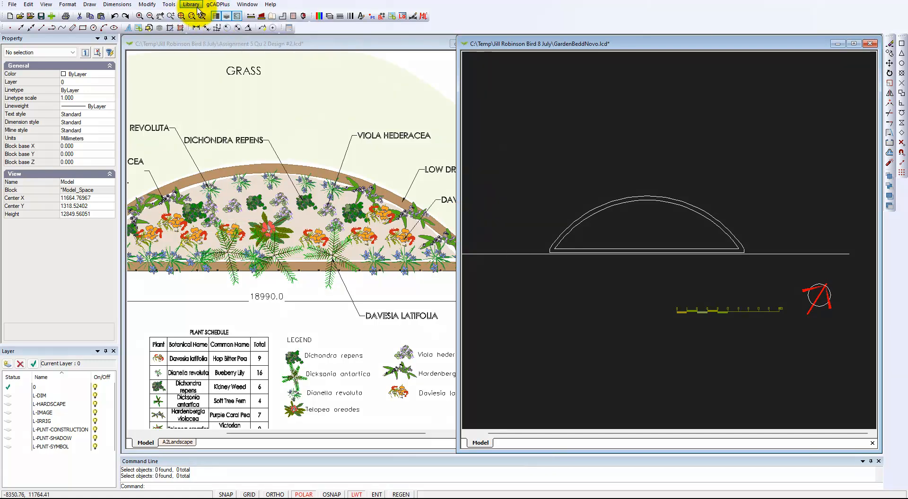
mouse_move(224, 15)
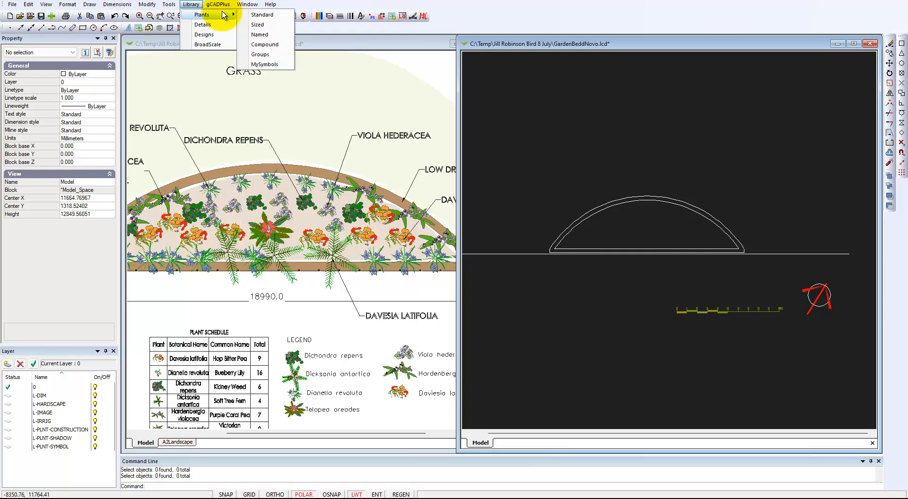
click(261, 15)
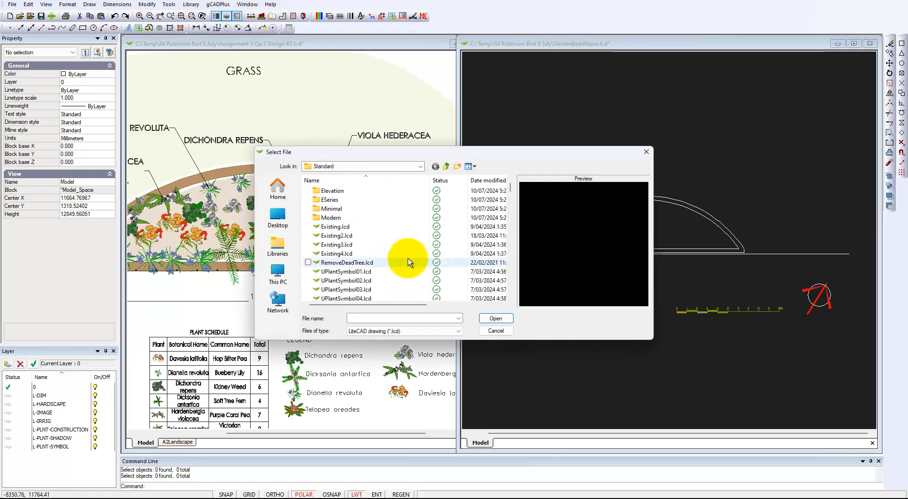
scroll(406, 259, down, 3)
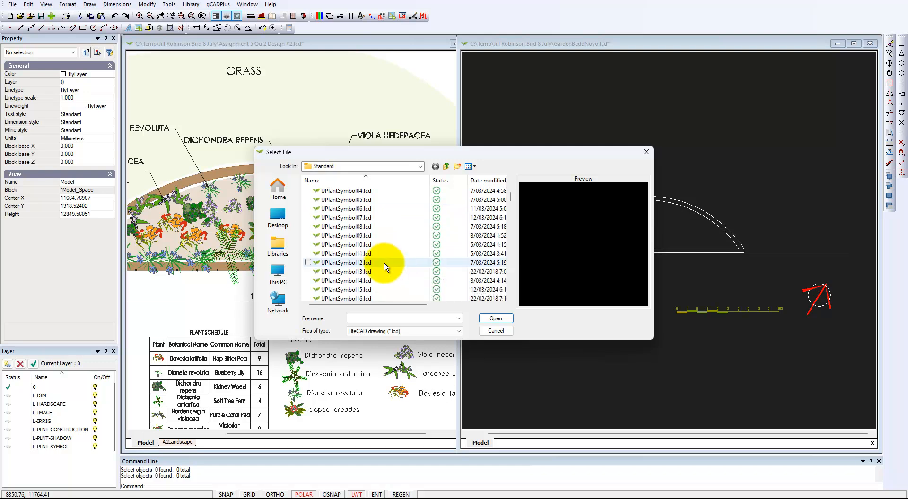
click(354, 293)
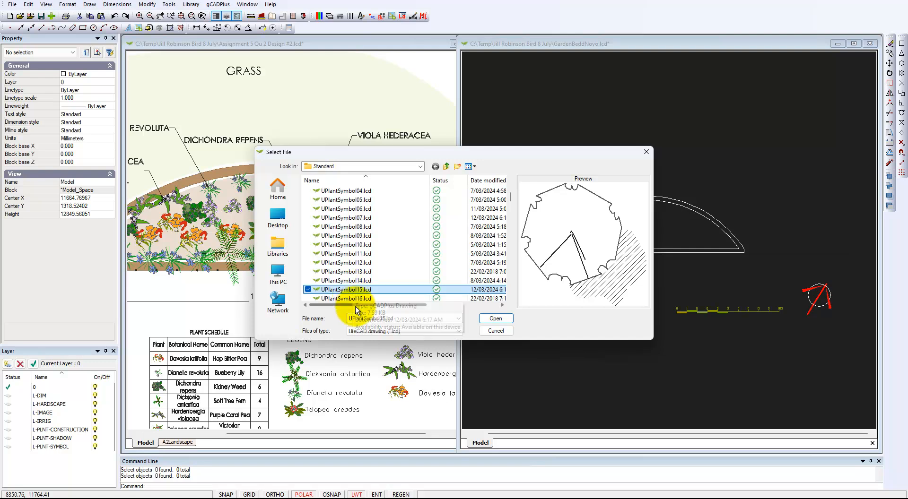
click(354, 273)
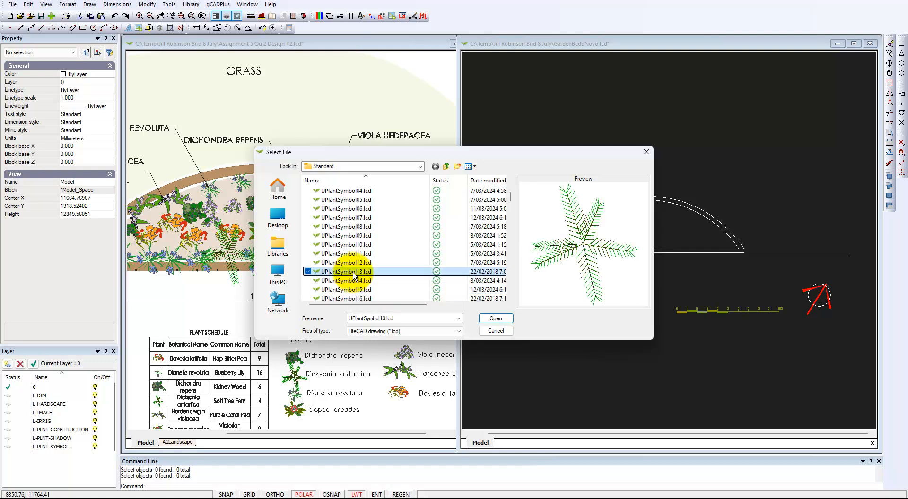
click(498, 322)
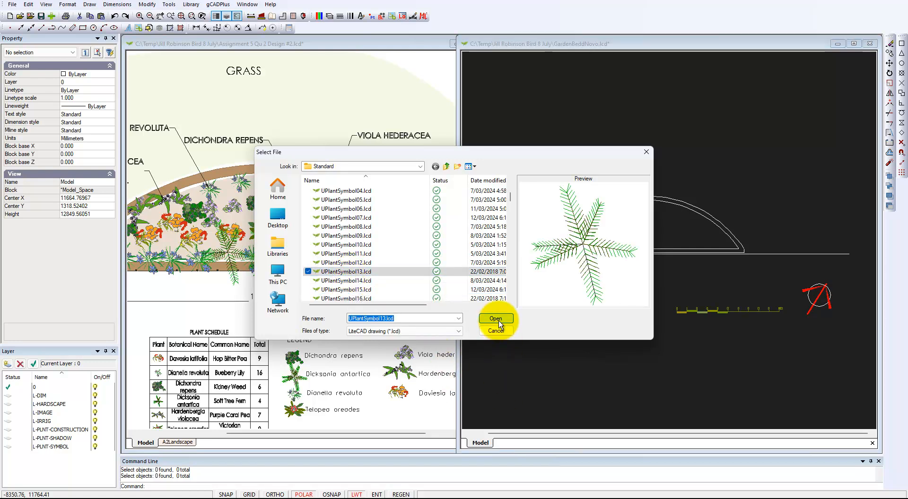
click(384, 314)
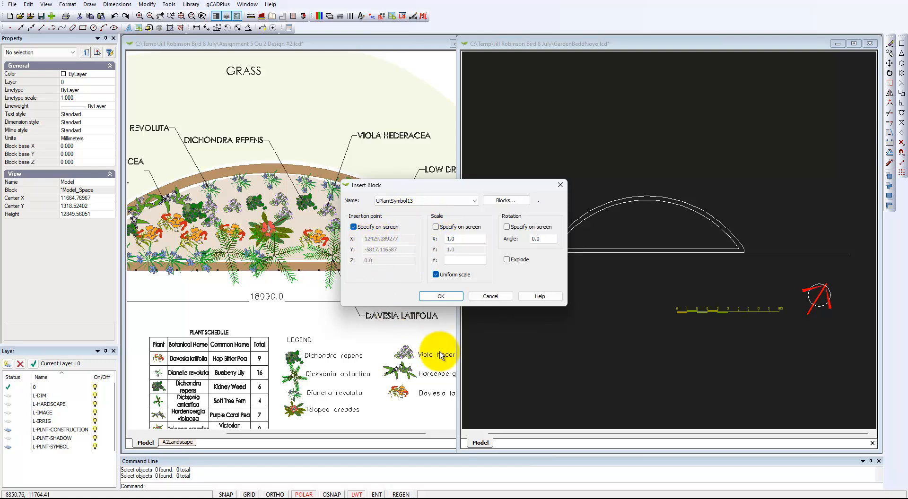
Insert the UPlantSymbol13 fern at scale 1.0 inside the curved bed and zoom in on it
click(440, 297)
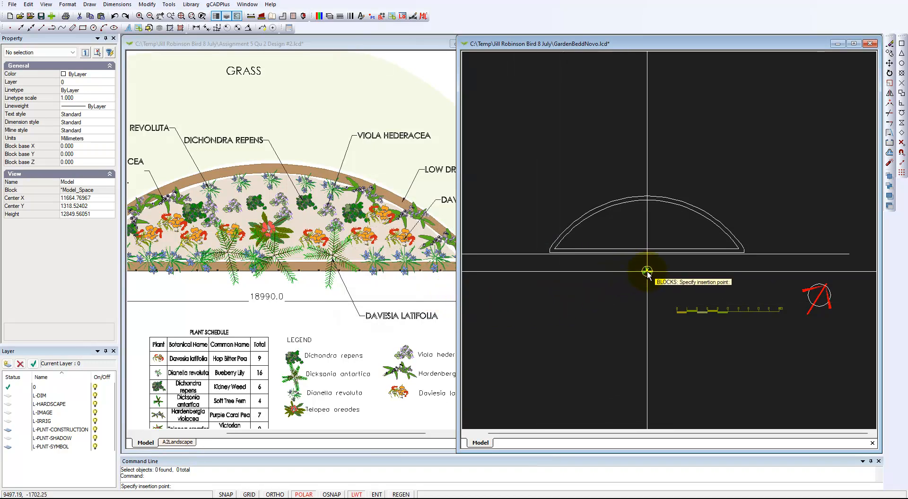
scroll(596, 264, up, 2)
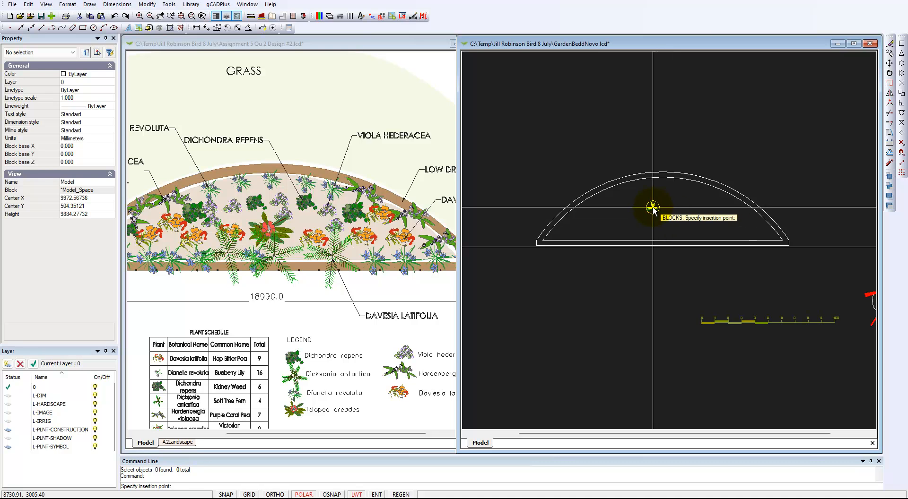
click(620, 233)
scroll(619, 233, up, 1)
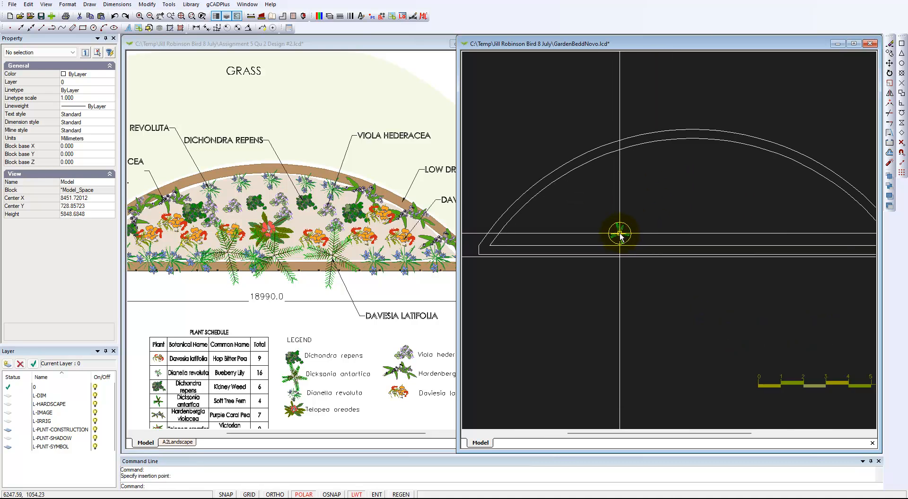
scroll(619, 233, up, 2)
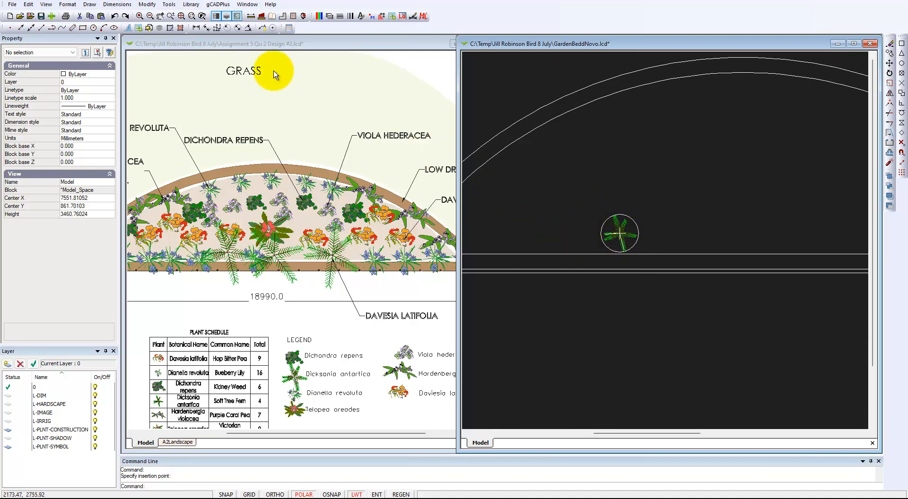
Measure a distance from the fern's centre with DIST
click(251, 16)
click(603, 246)
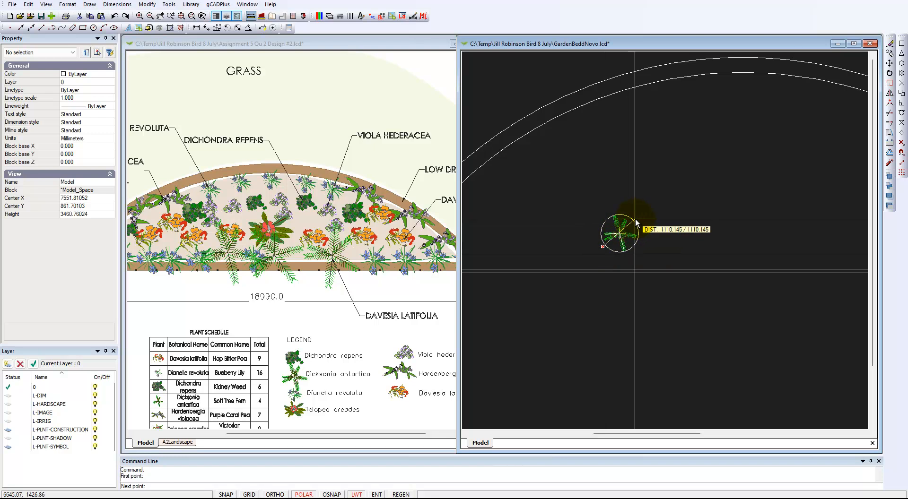
key(Escape)
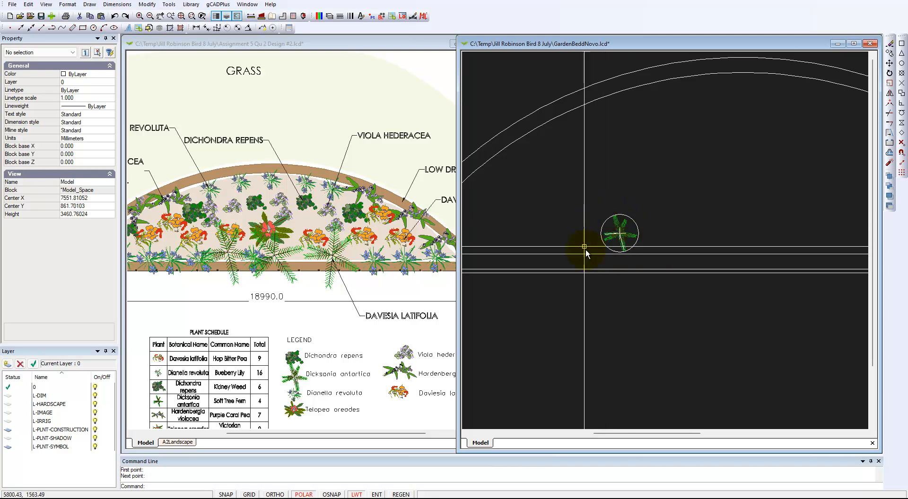
Scale the fern about its centre to 2.09984, then reselect it to check the scale
click(623, 238)
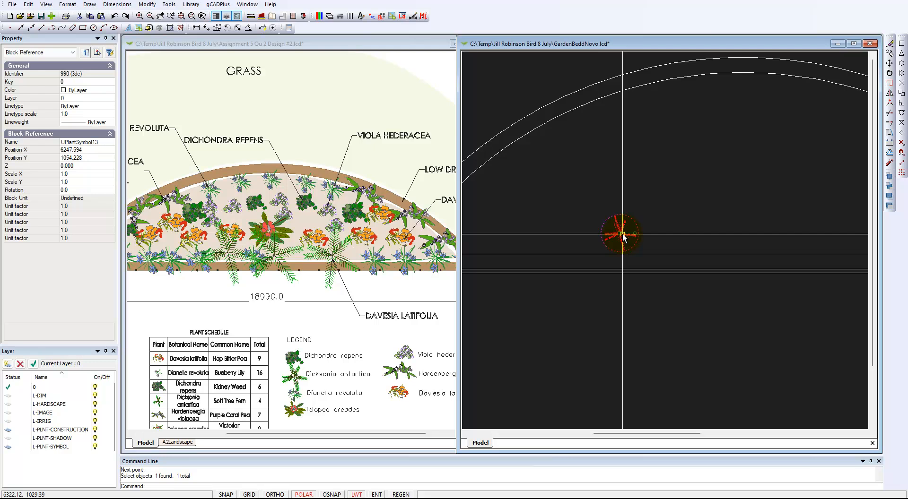
right_click(621, 238)
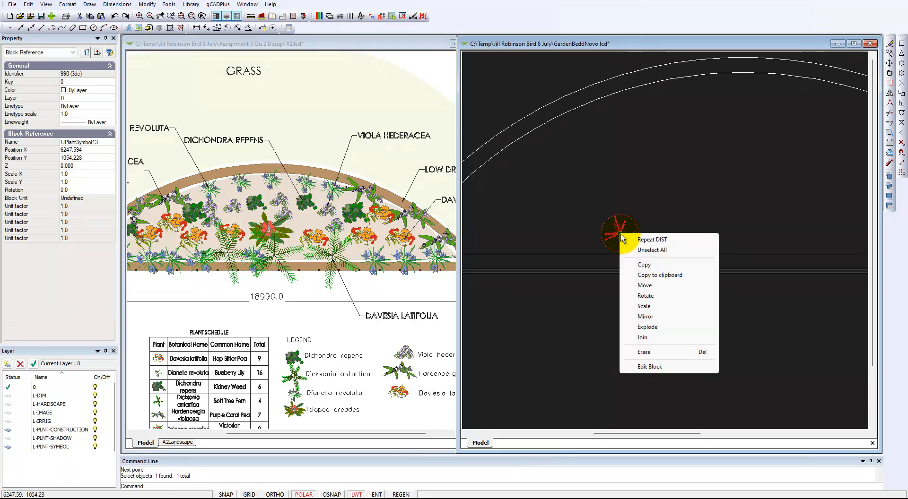
click(644, 307)
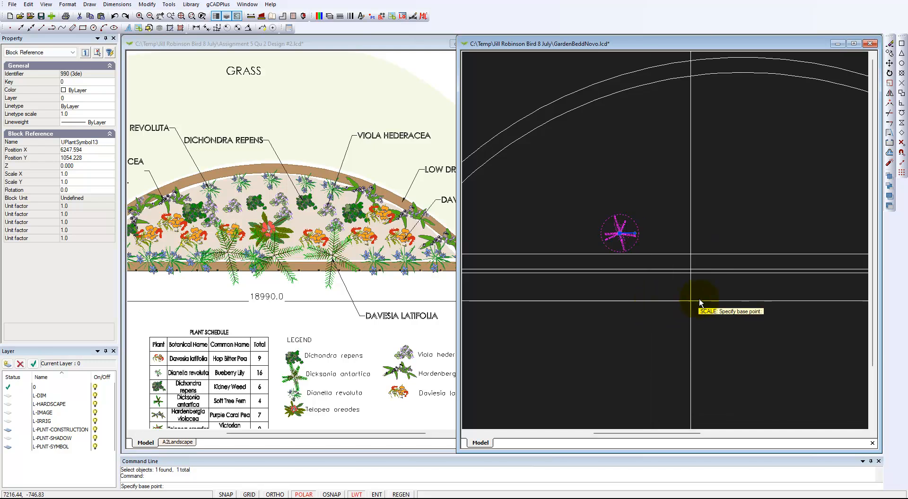
click(620, 237)
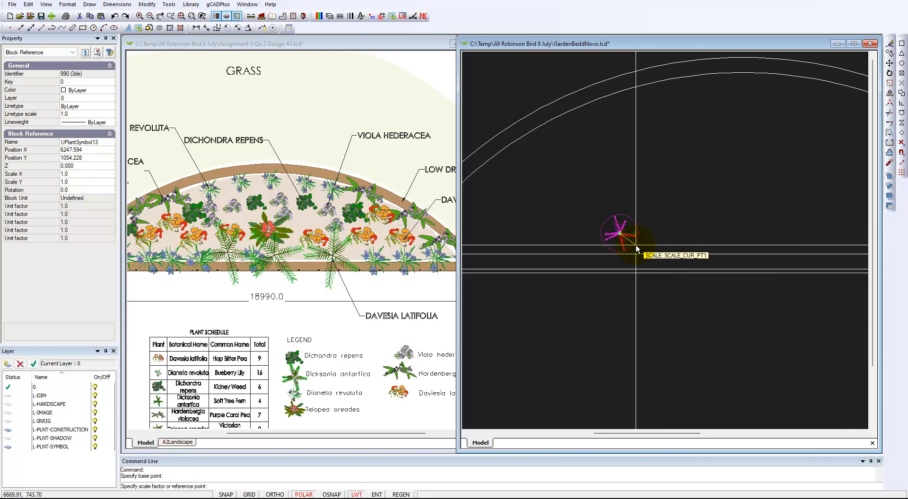
click(652, 264)
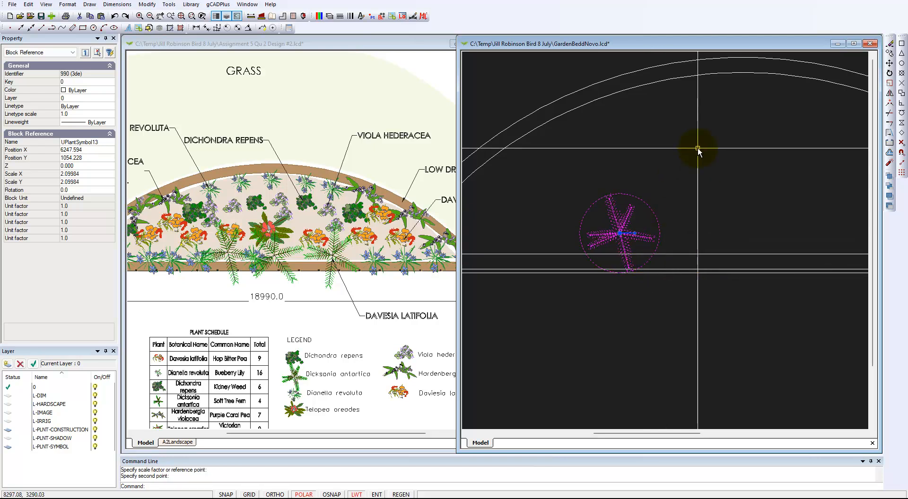
key(Escape)
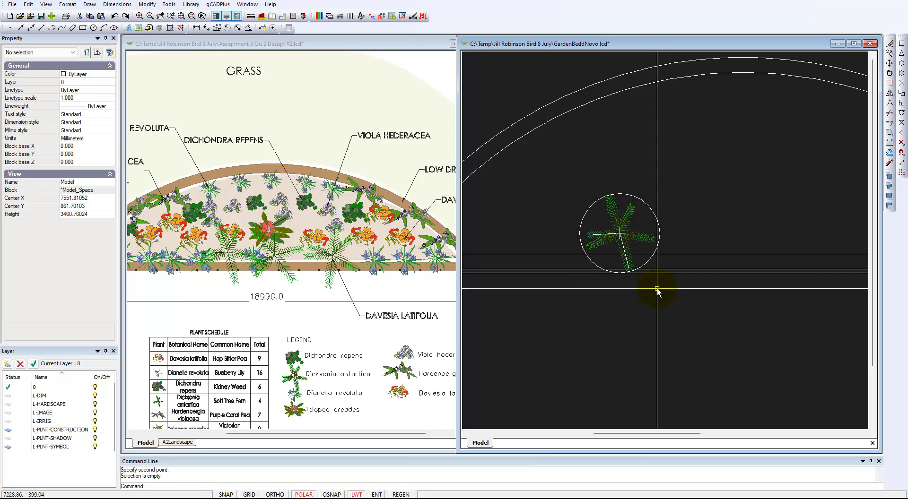
scroll(634, 255, down, 3)
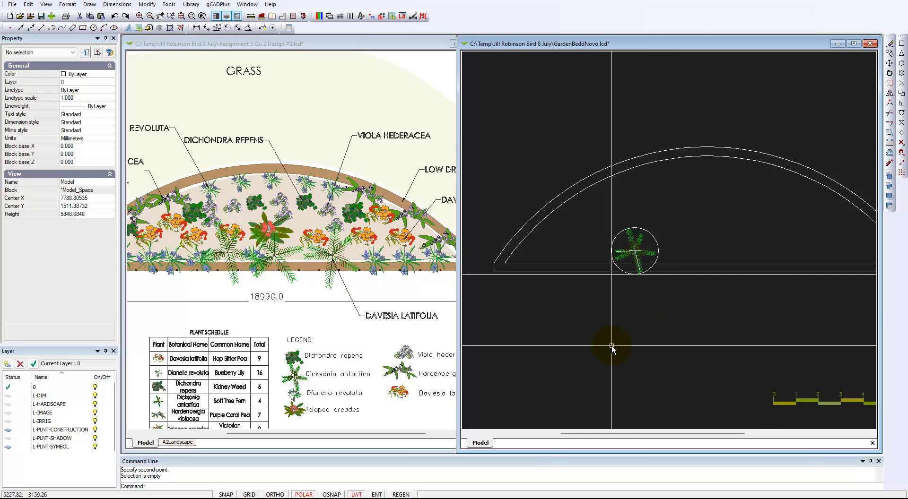
click(636, 251)
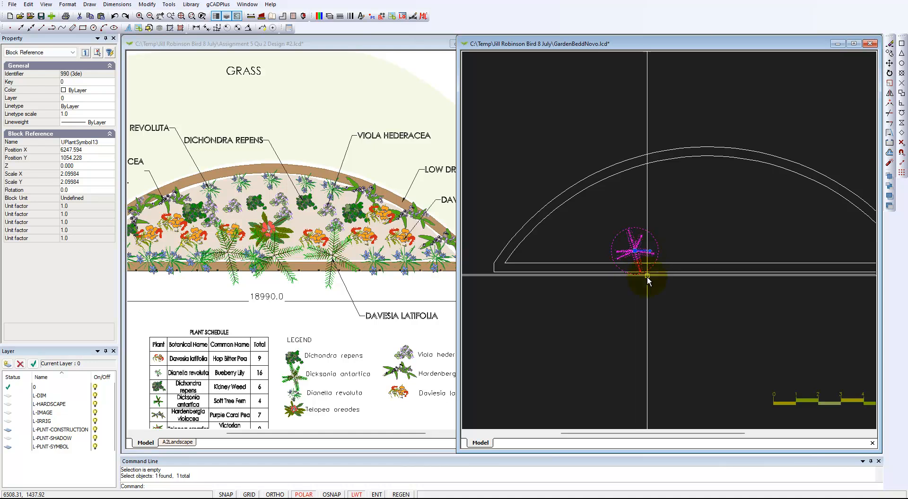
key(Escape)
click(306, 331)
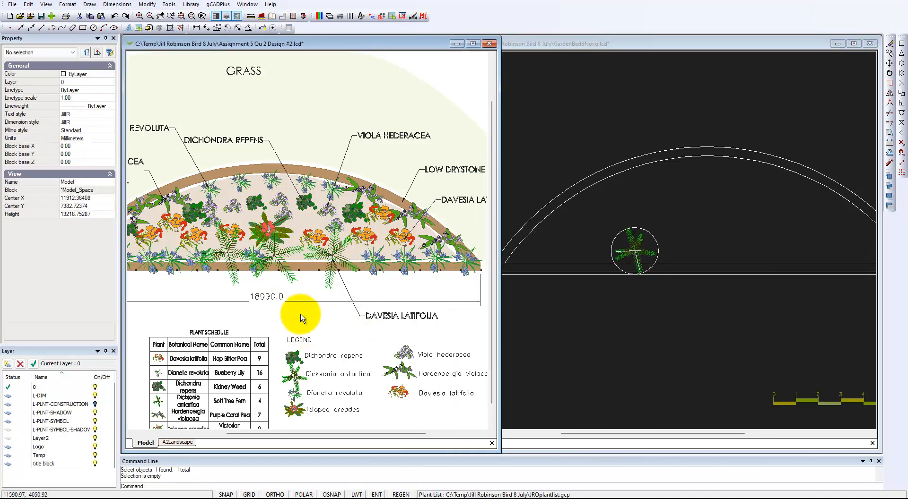
click(278, 257)
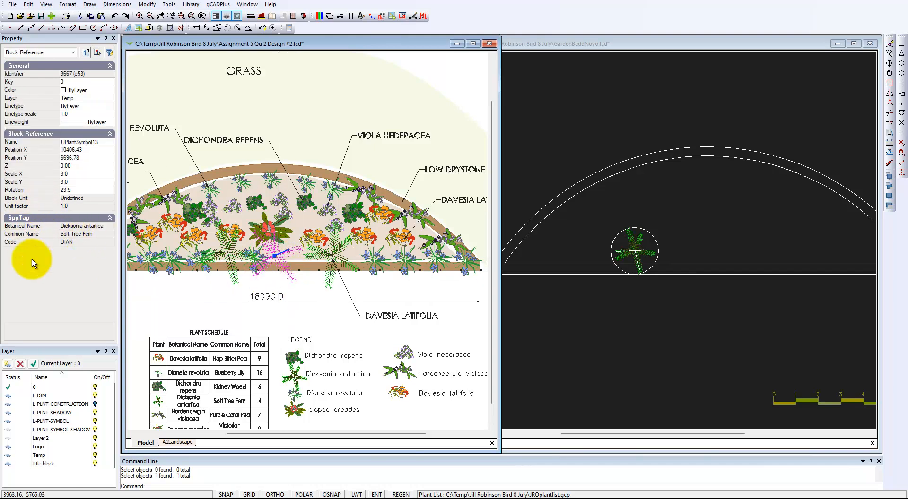
click(635, 325)
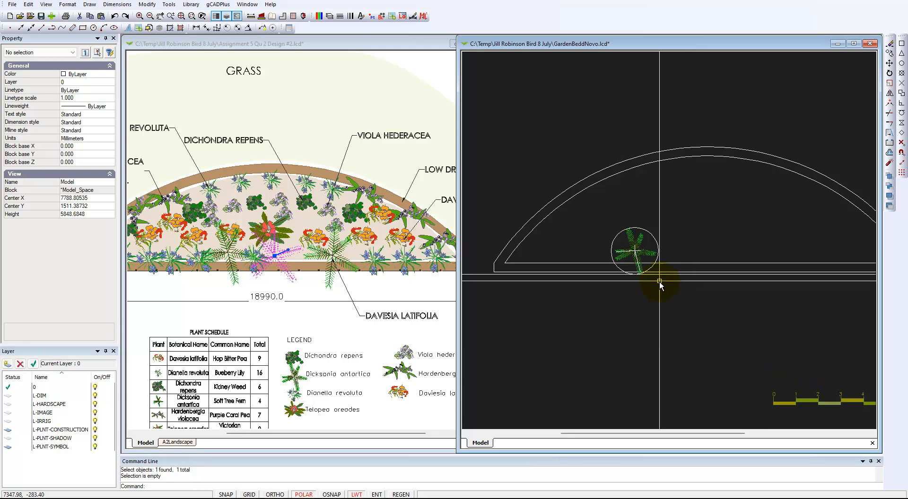
click(646, 255)
Copy the fern twice, placing one copy to its left and one to its right
right_click(646, 258)
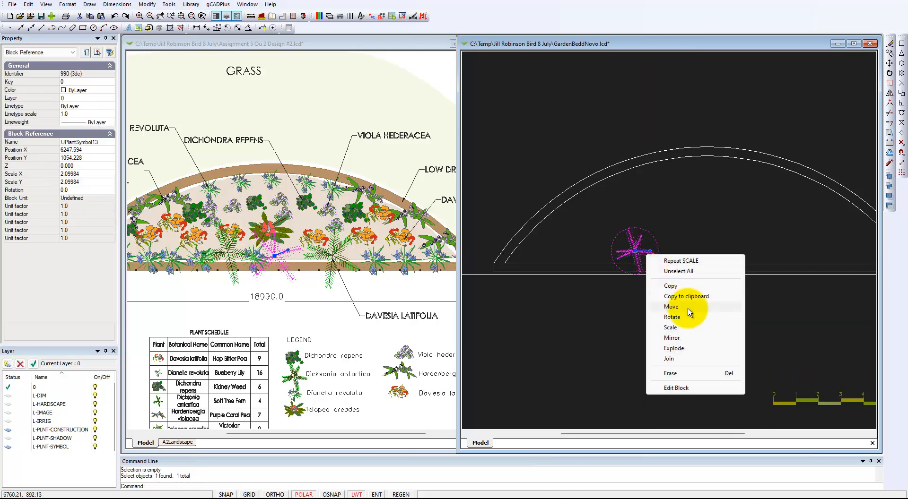
click(681, 295)
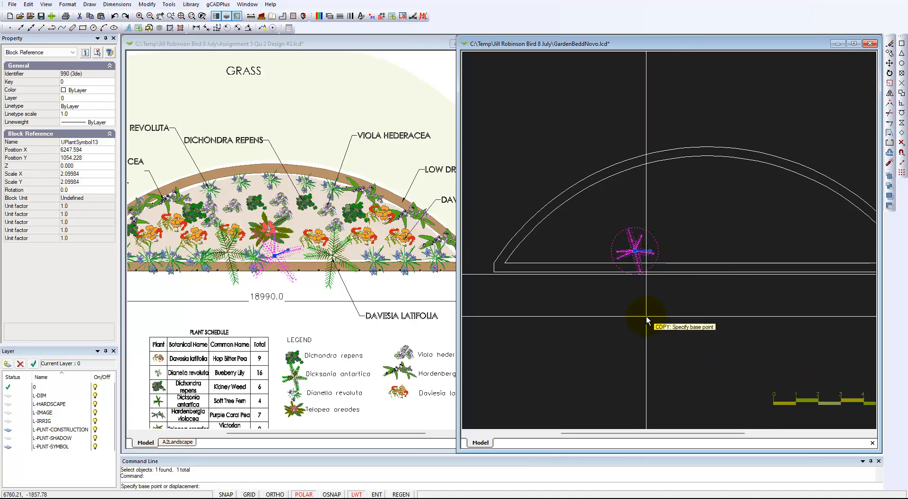
click(637, 256)
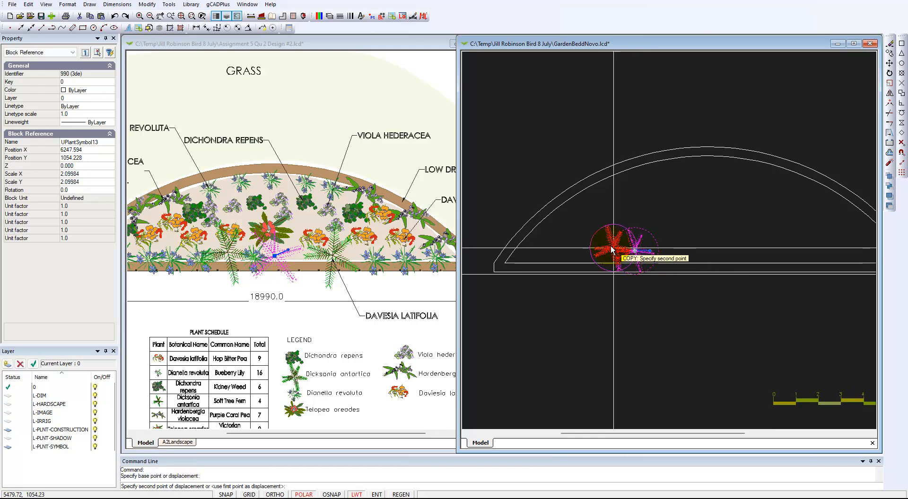
click(575, 257)
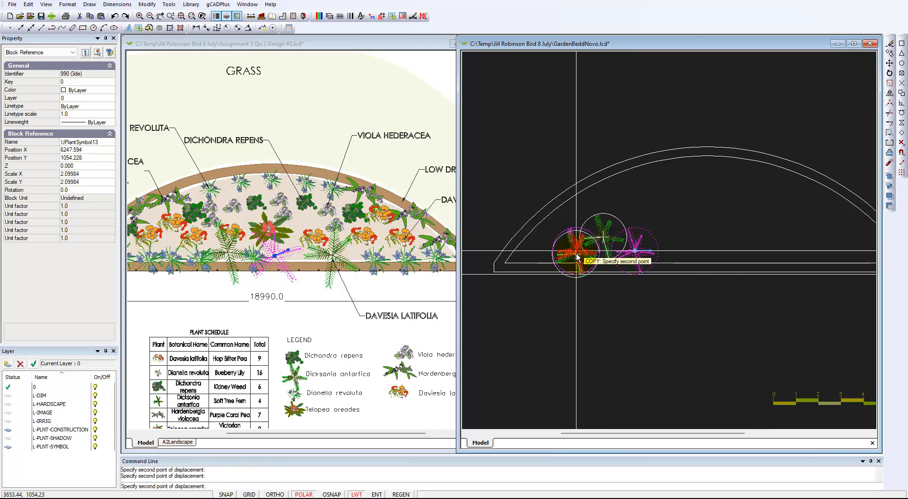
click(599, 263)
key(Escape)
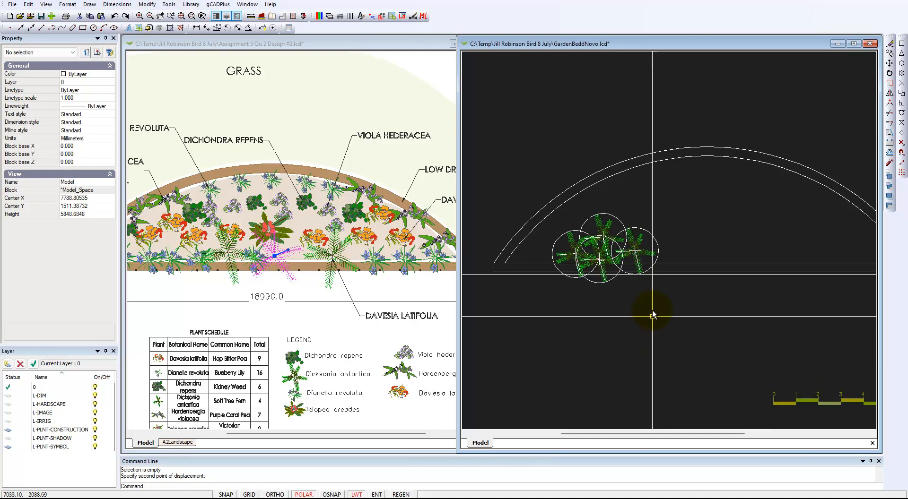
scroll(645, 283, up, 3)
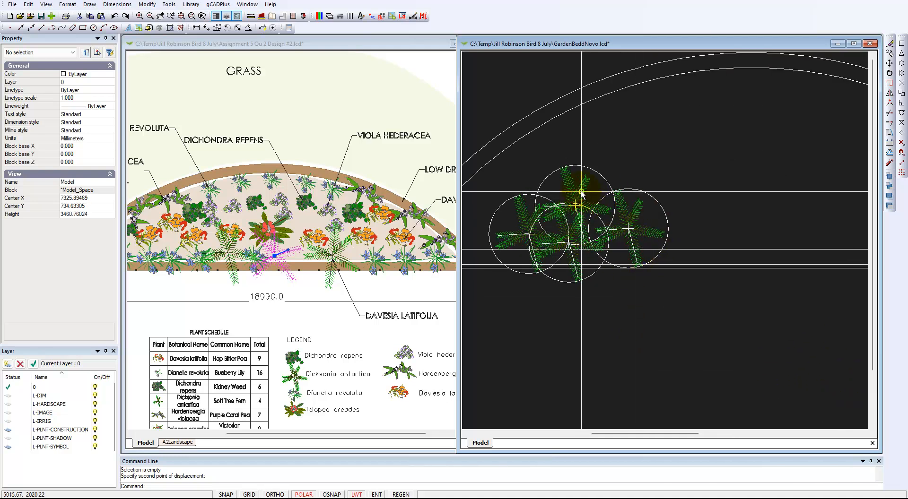
Scale the upper fern up to 2.43221, then compare it against the right-hand fern
click(580, 189)
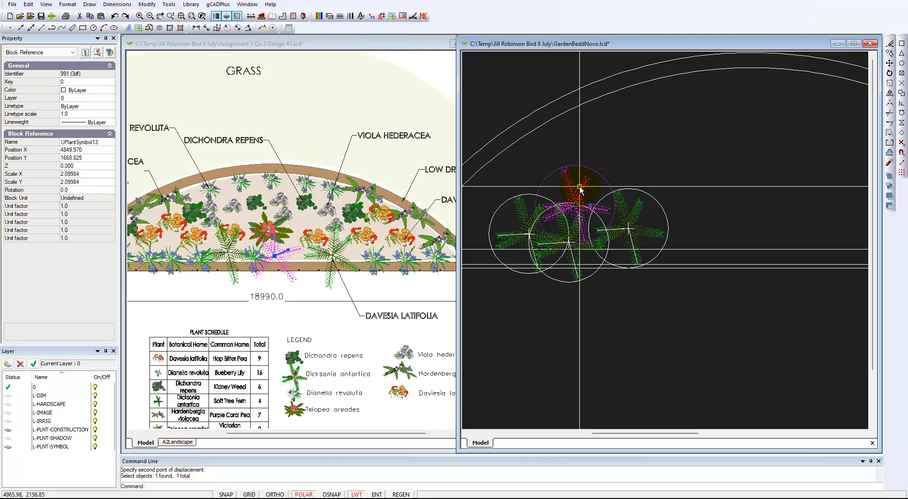
right_click(583, 183)
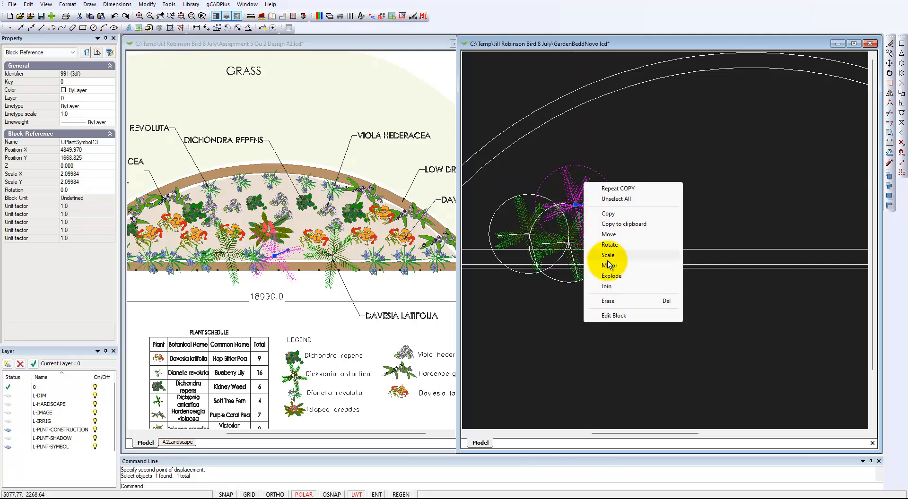
click(608, 255)
click(575, 206)
click(597, 171)
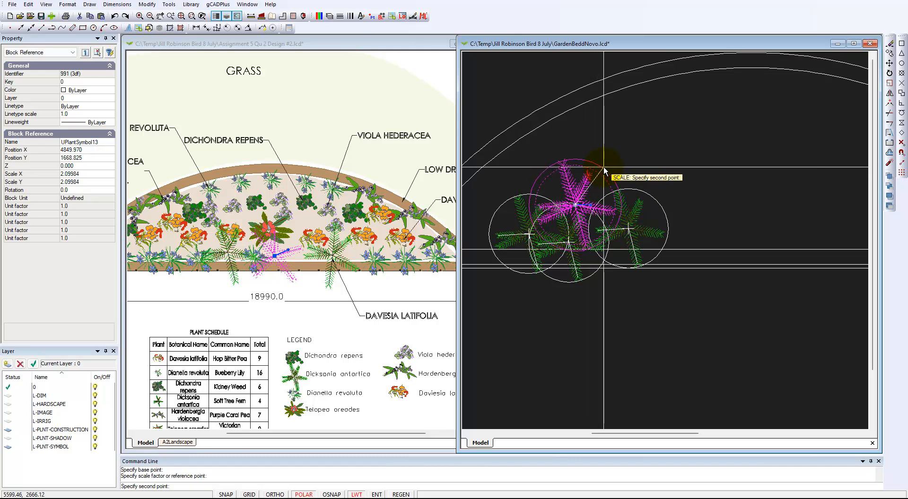
click(603, 198)
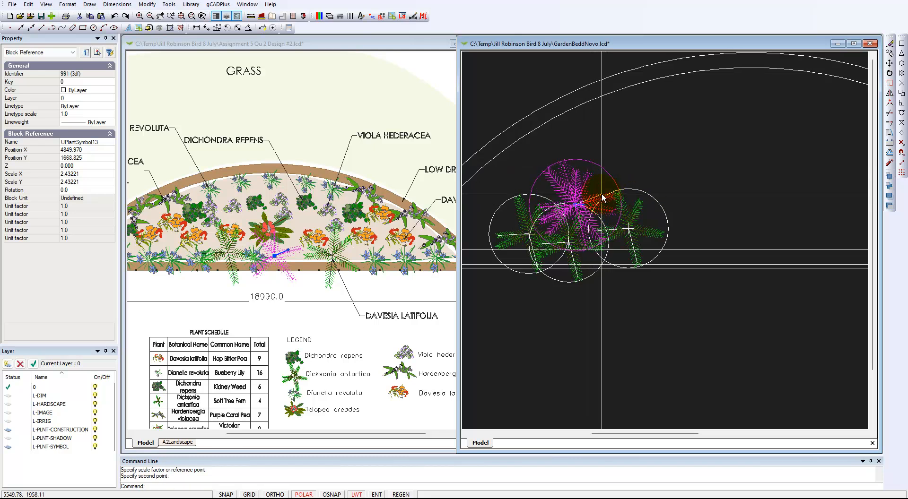
click(618, 320)
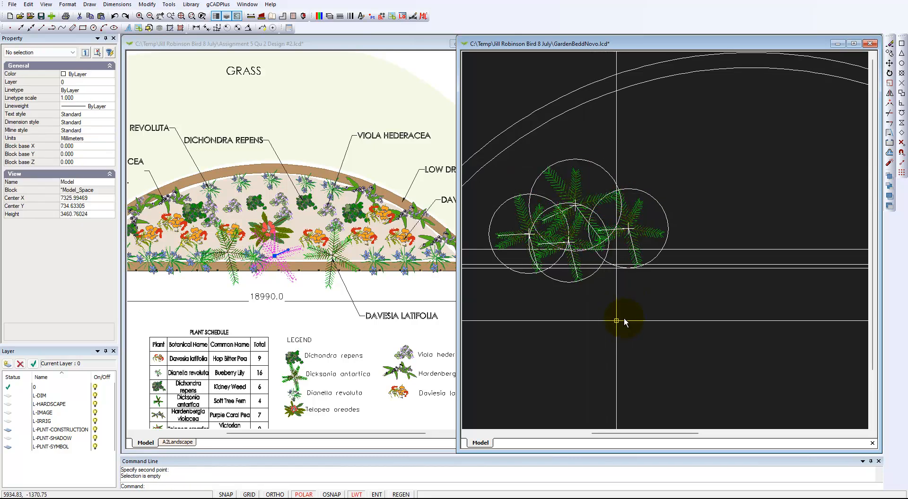
click(640, 235)
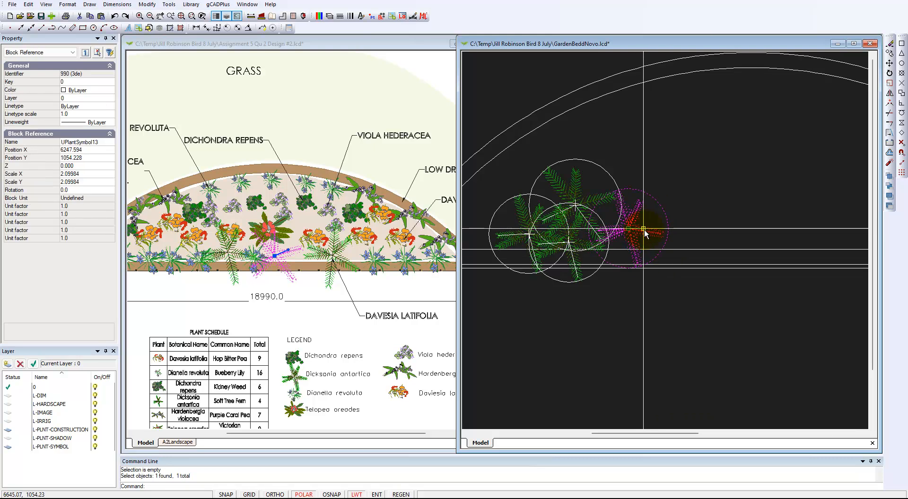
key(Escape)
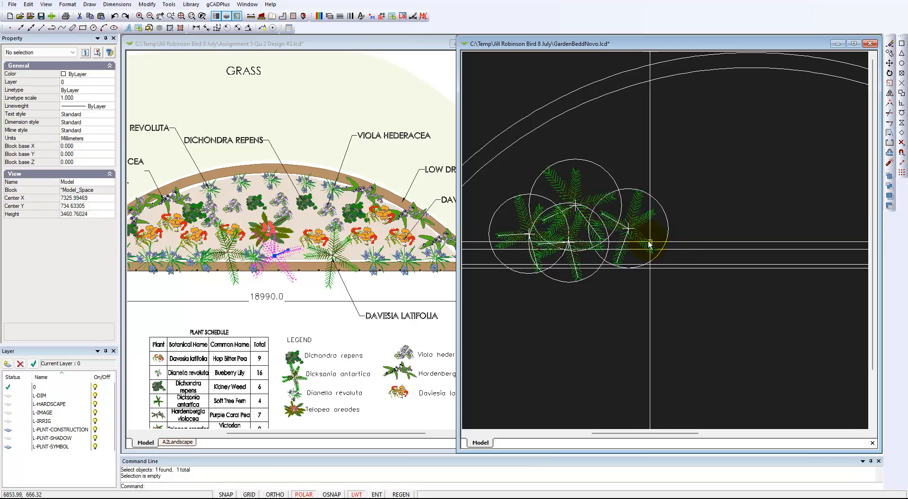
scroll(599, 398, down, 1)
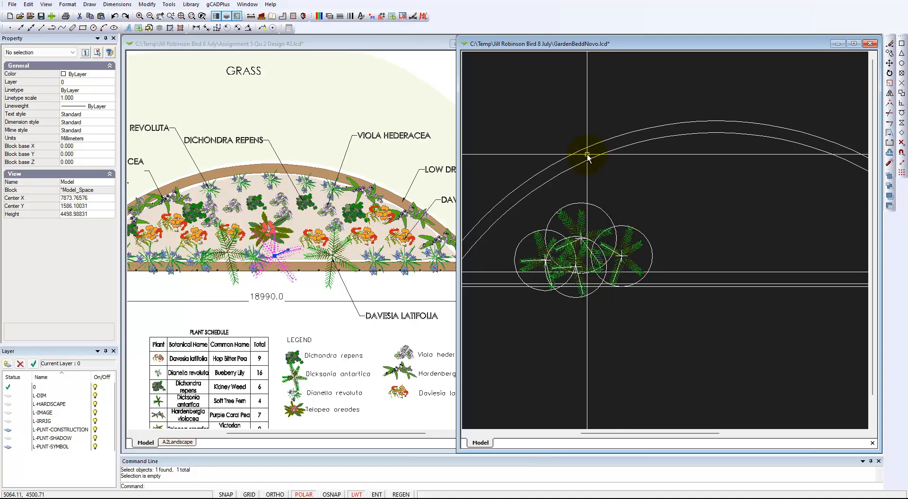
Switch off the L-PLNT-CONSTRUCTION layer in the Layer Properties Manager to hide the fern circles
click(330, 17)
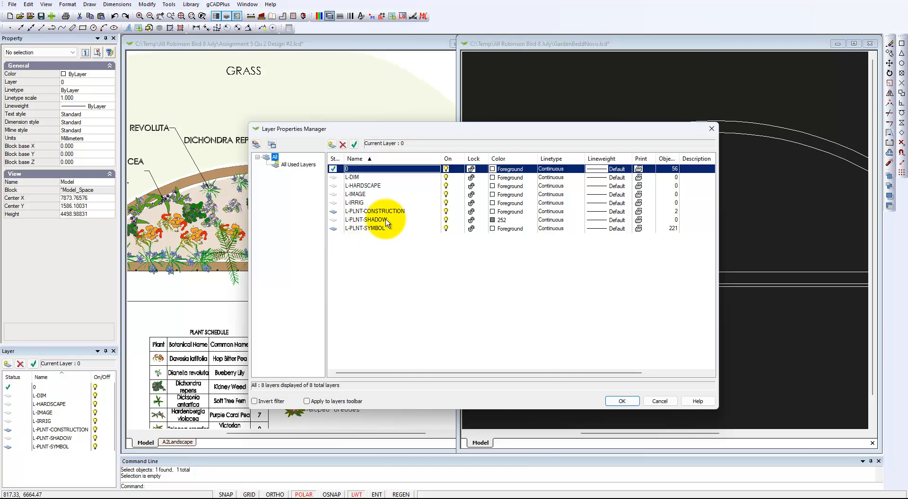
click(446, 214)
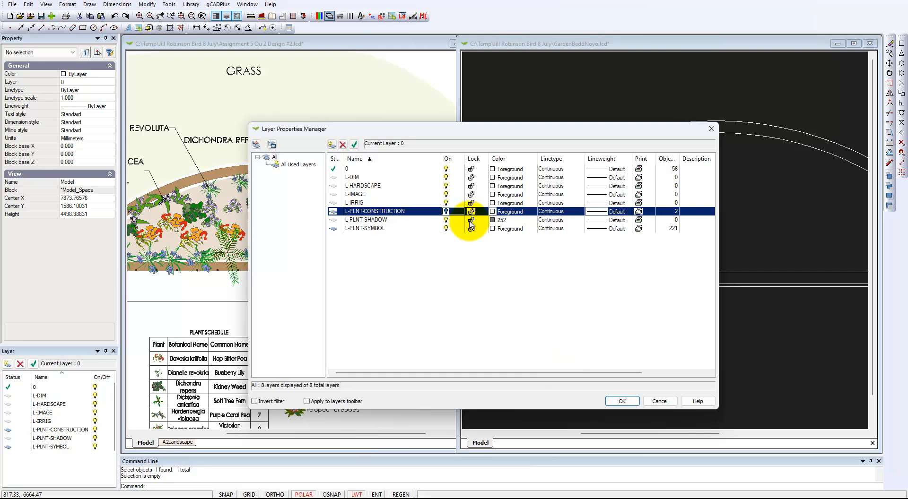
click(622, 401)
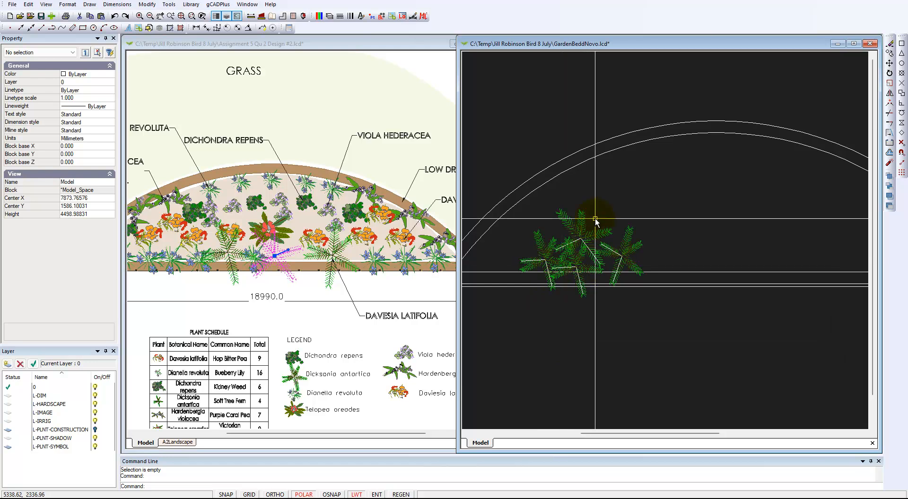
Open the upper fern's UPlantSymbol13 block in the block editor
scroll(604, 341, up, 4)
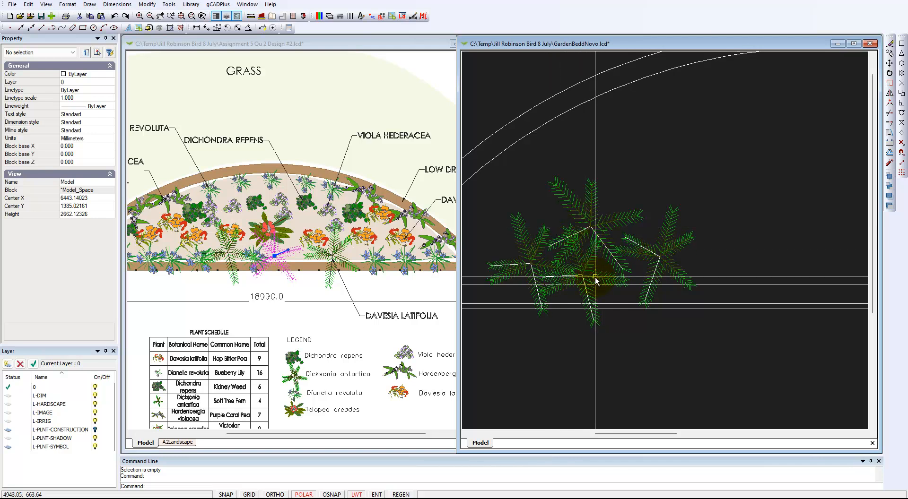
click(590, 230)
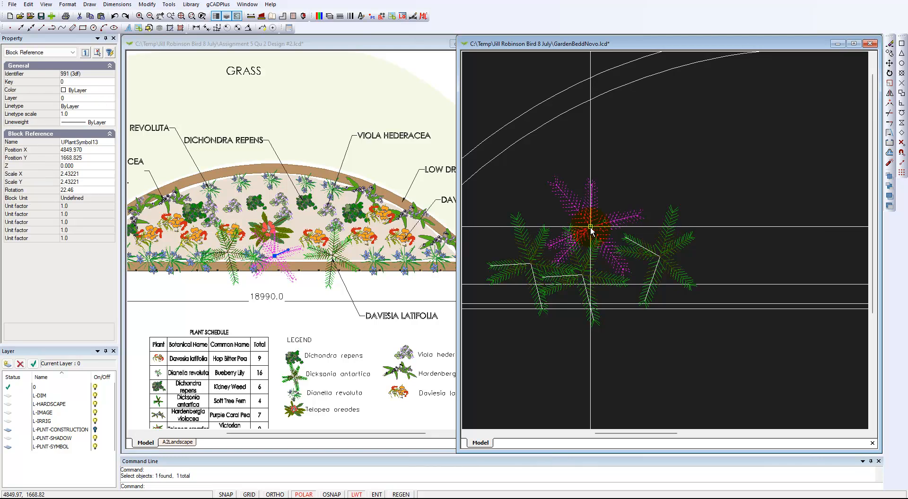
right_click(590, 228)
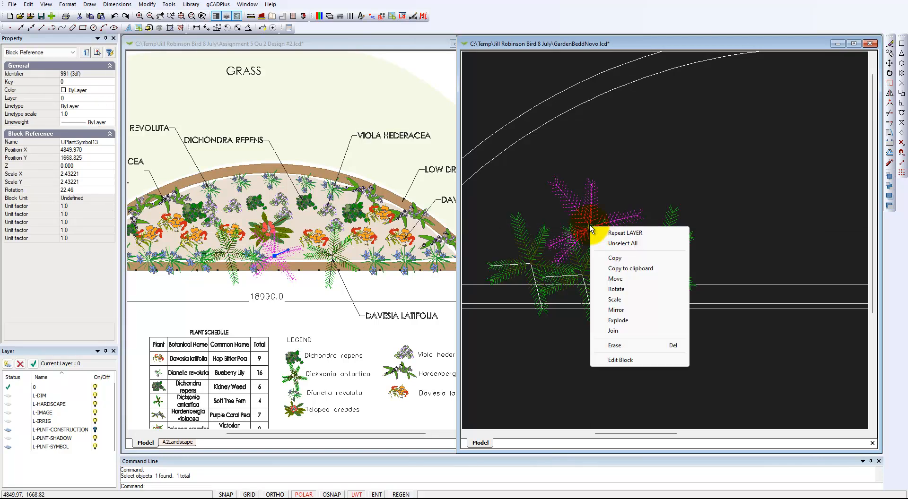
click(620, 360)
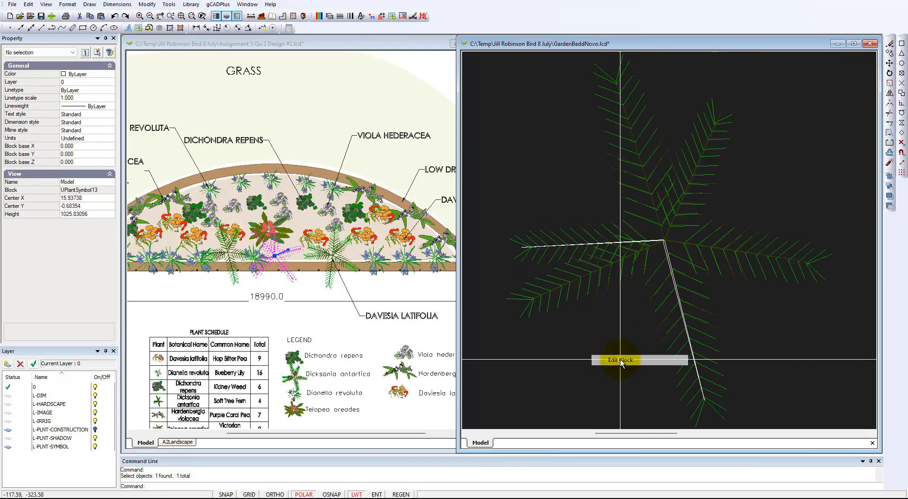
Match Properties from a dark leaf line onto the left and lower white stem lines
scroll(634, 250, up, 3)
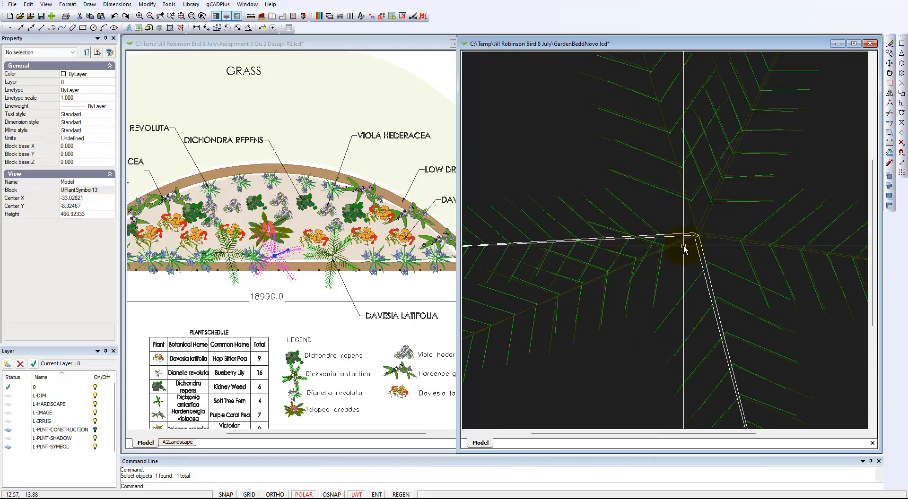
click(669, 236)
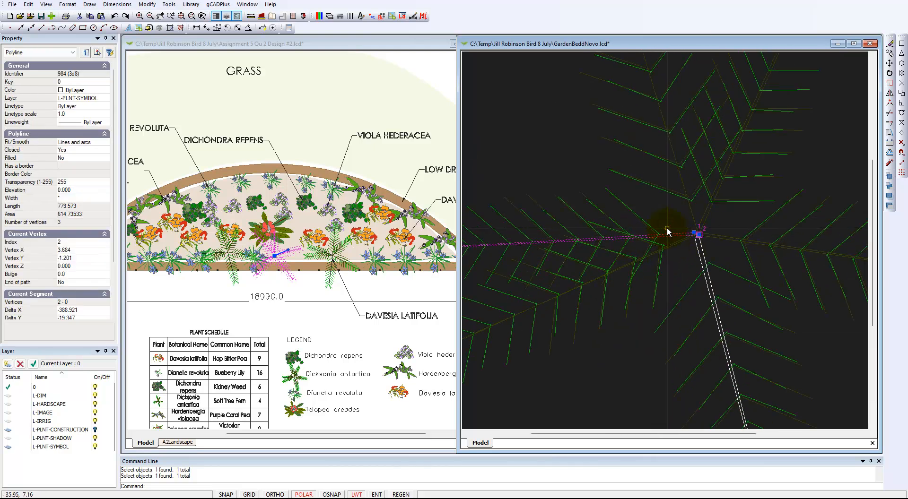
key(Escape)
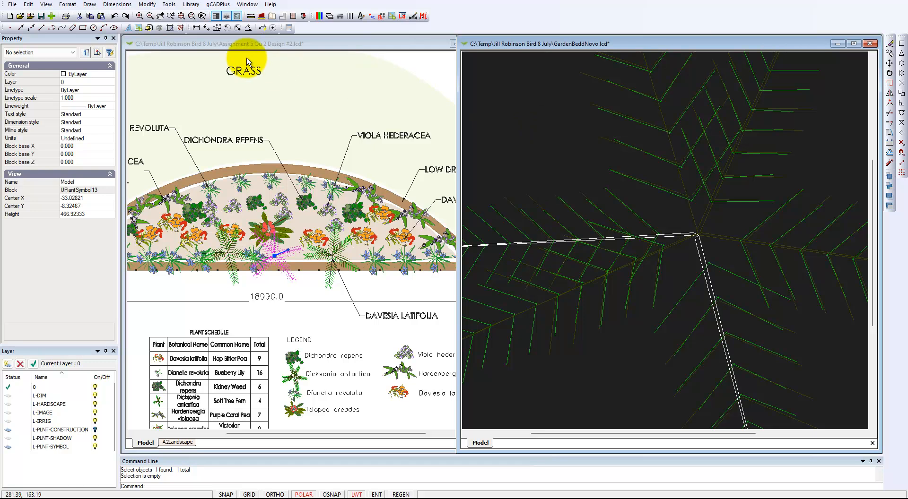
click(148, 4)
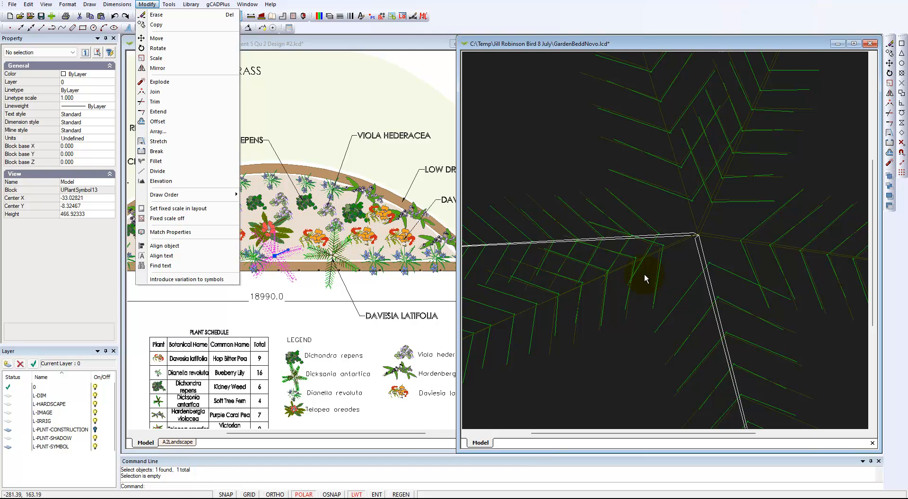
click(175, 232)
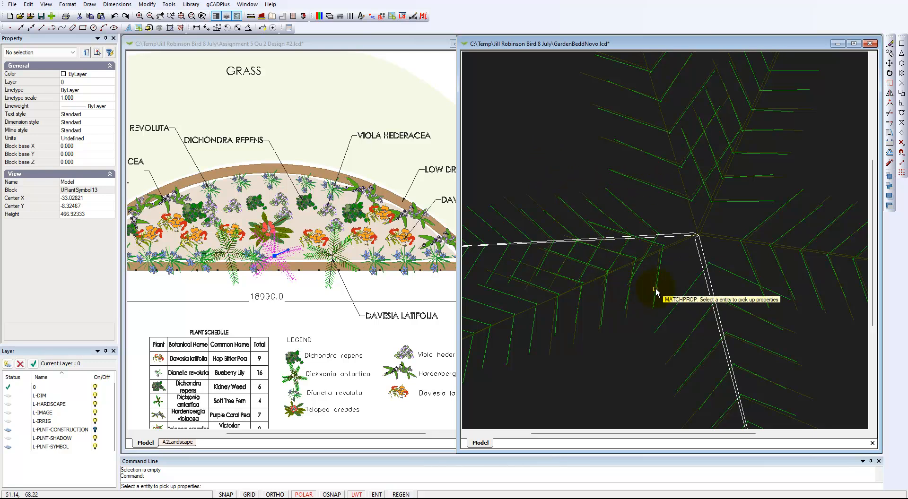
click(720, 237)
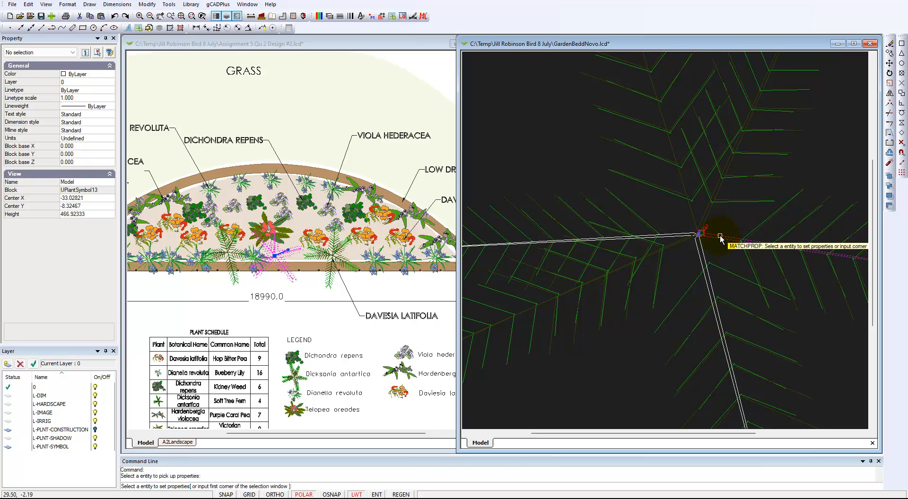
click(681, 251)
click(671, 229)
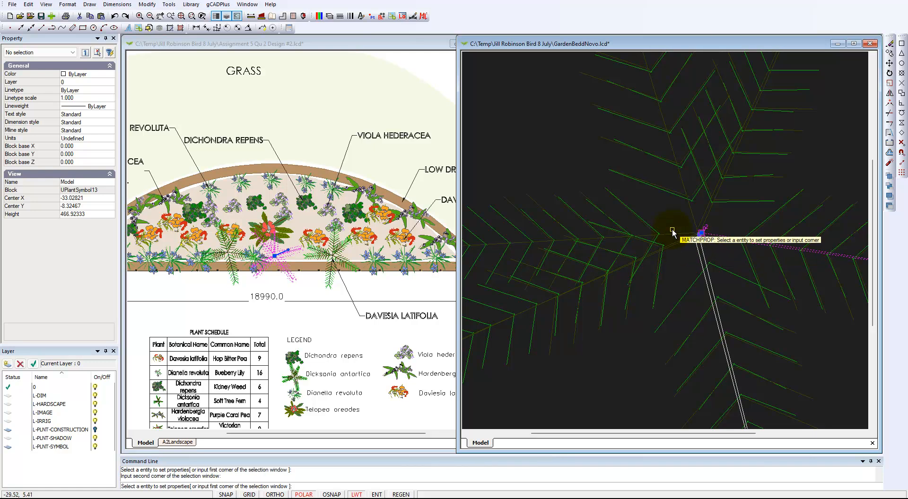
click(701, 252)
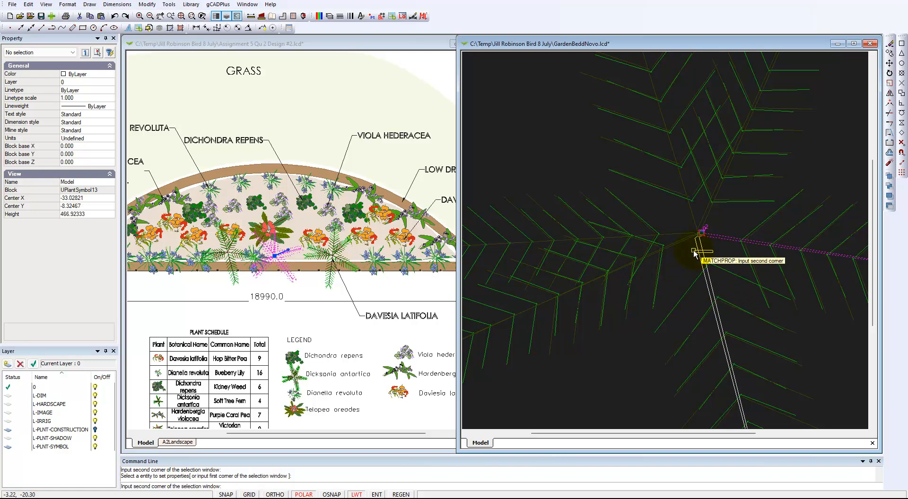
click(684, 252)
right_click(542, 145)
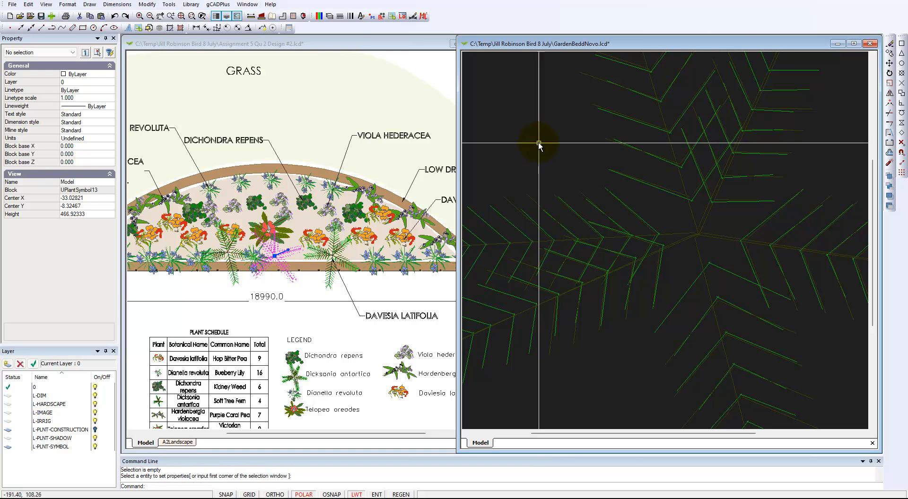
Close the block editor and check a fern in the bed now shows no white stems
right_click(538, 142)
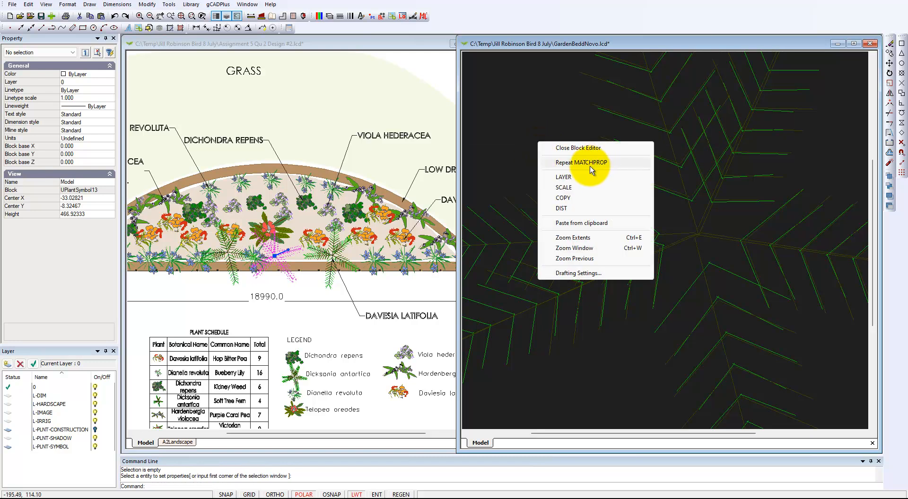
click(577, 148)
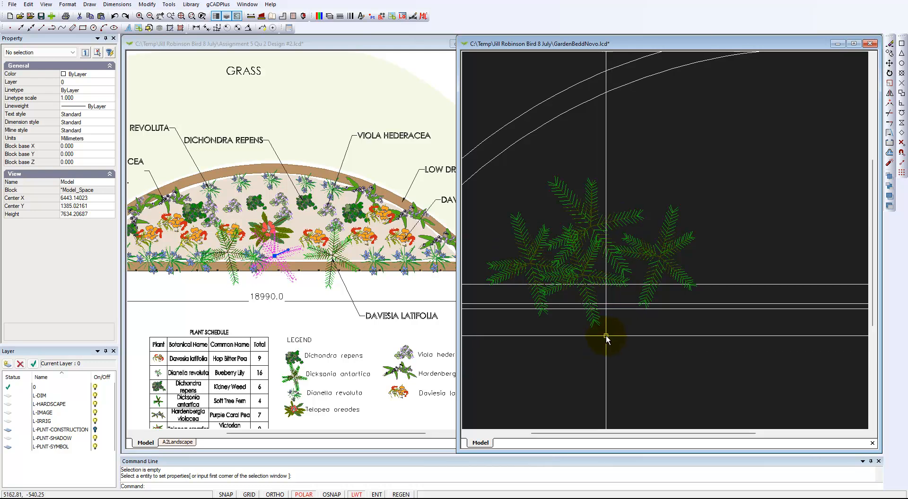
scroll(605, 337, down, 1)
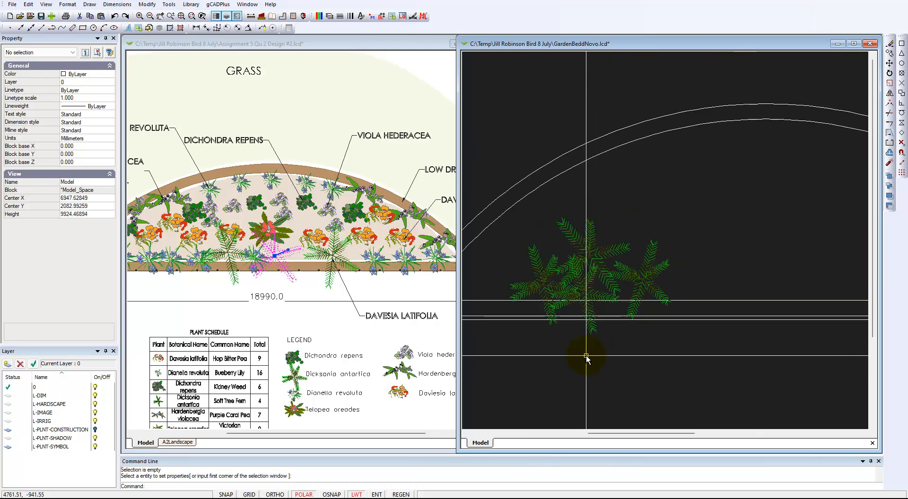
click(595, 267)
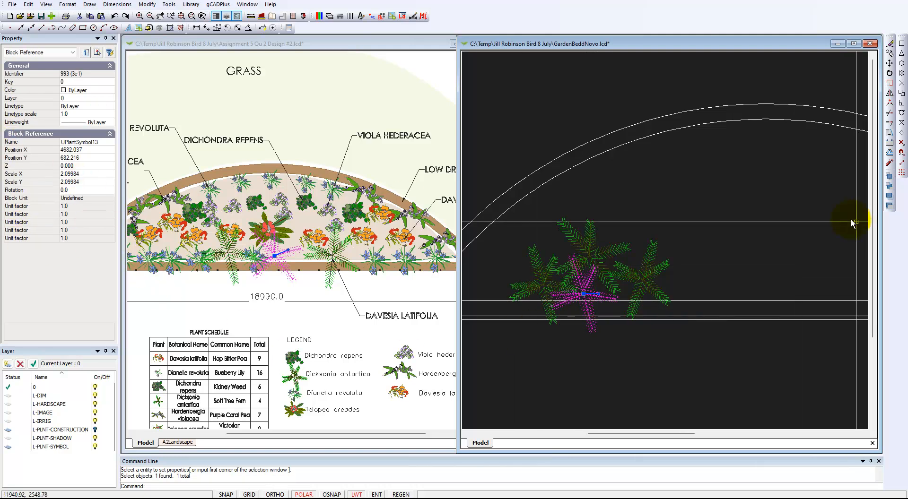
key(Escape)
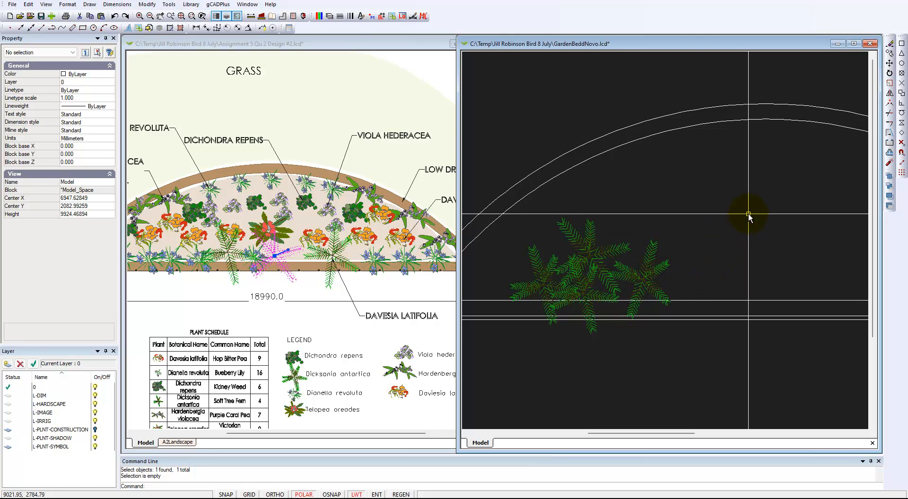
click(303, 292)
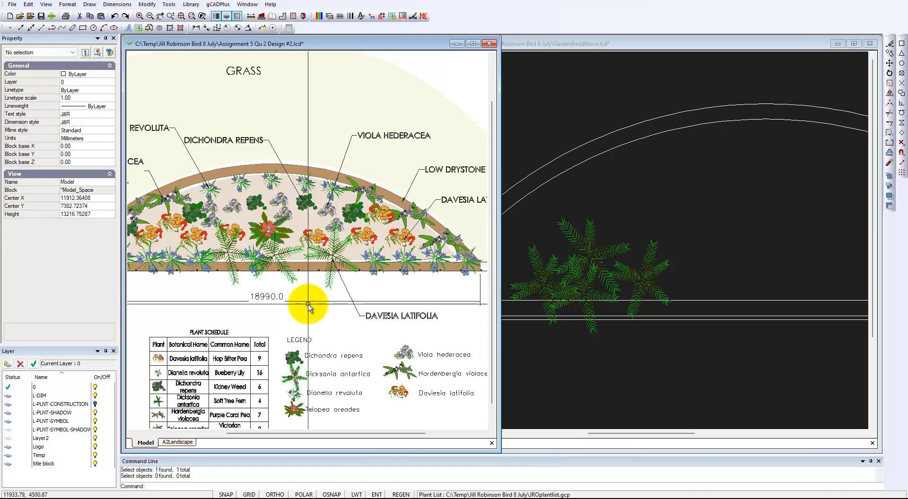
click(292, 239)
drag(291, 239, 251, 255)
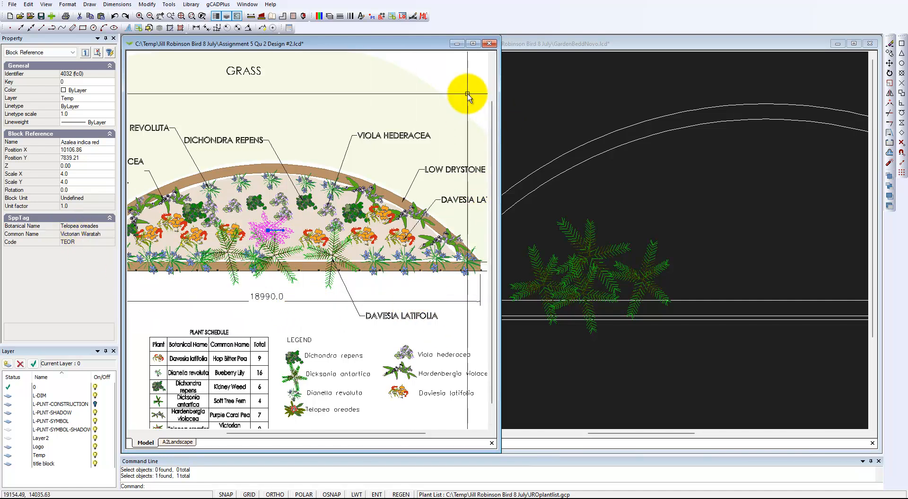
key(Escape)
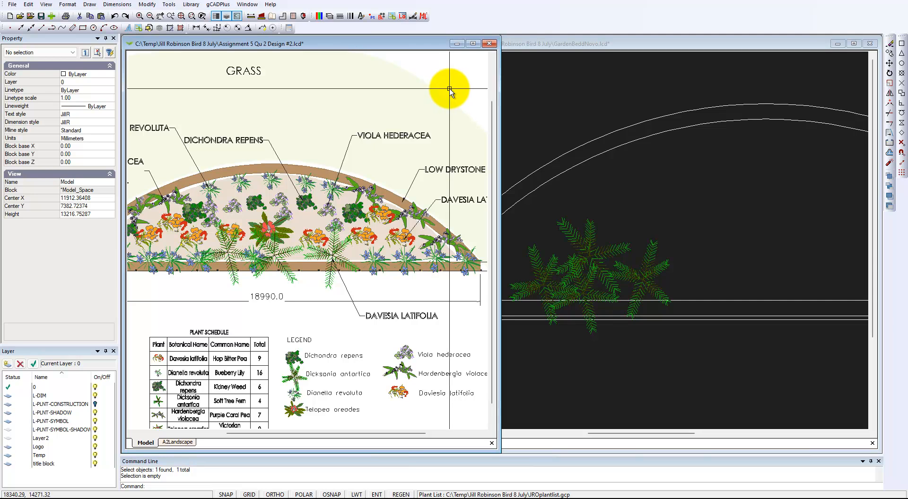
click(627, 203)
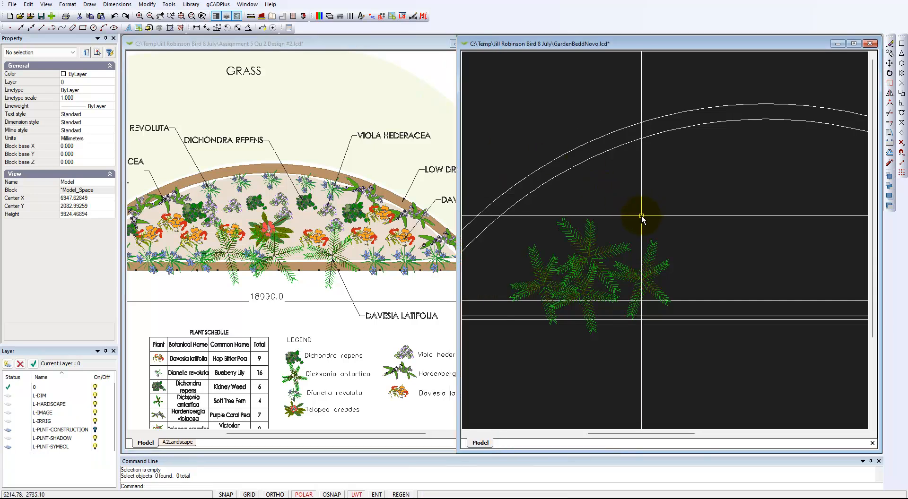
Browse Library > Plants > Named, previewing the Santolina symbol files
click(191, 5)
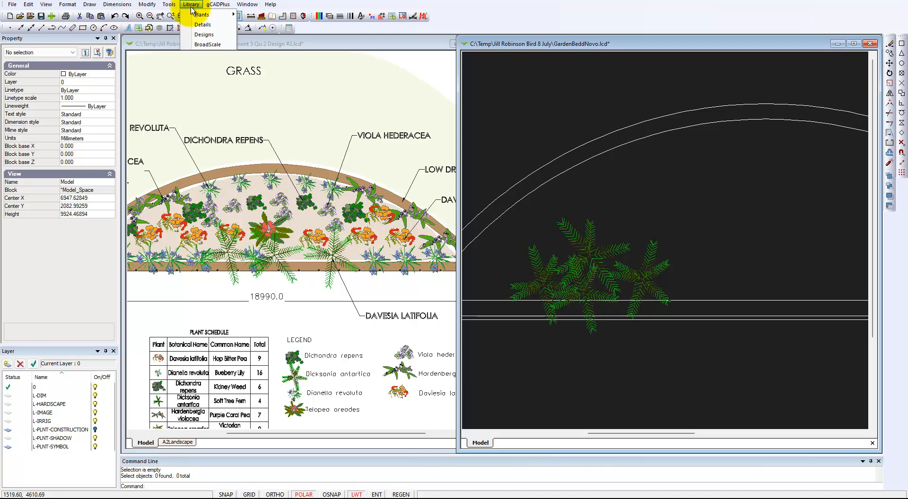
mouse_move(208, 19)
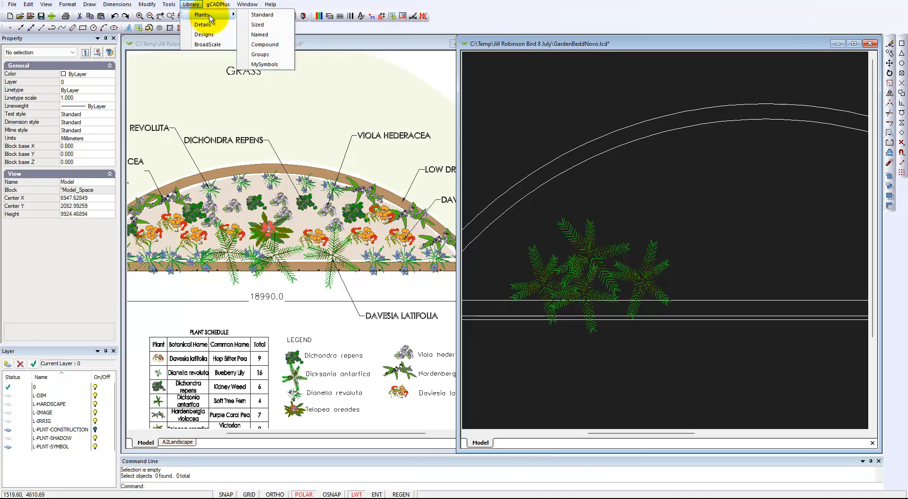
click(263, 36)
scroll(416, 225, down, 10)
scroll(384, 236, down, 10)
scroll(383, 255, down, 10)
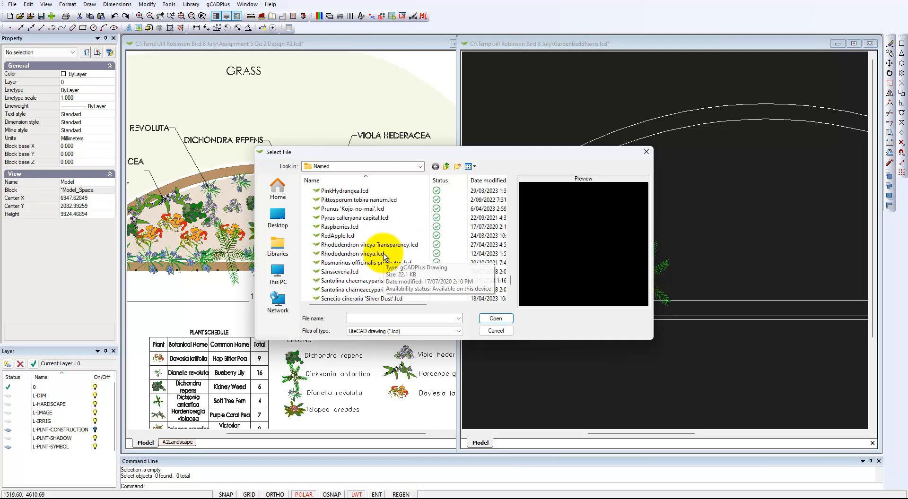
scroll(384, 255, down, 2)
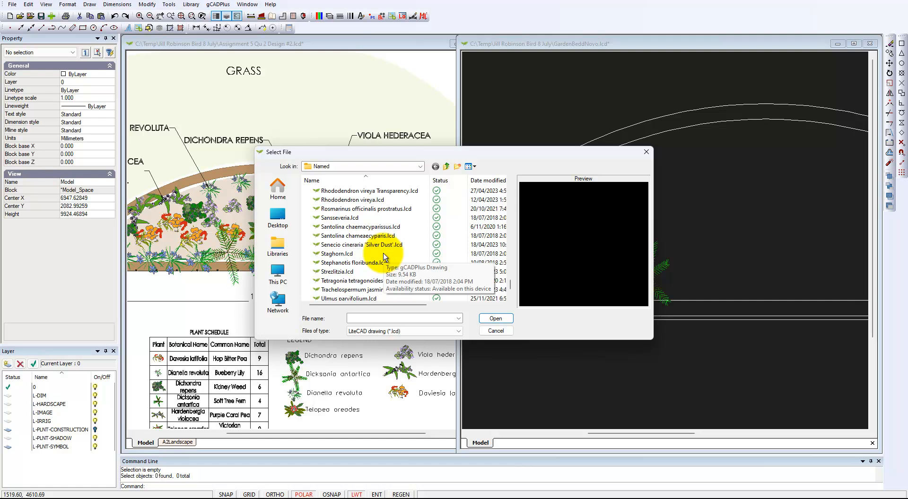
scroll(369, 250, down, 1)
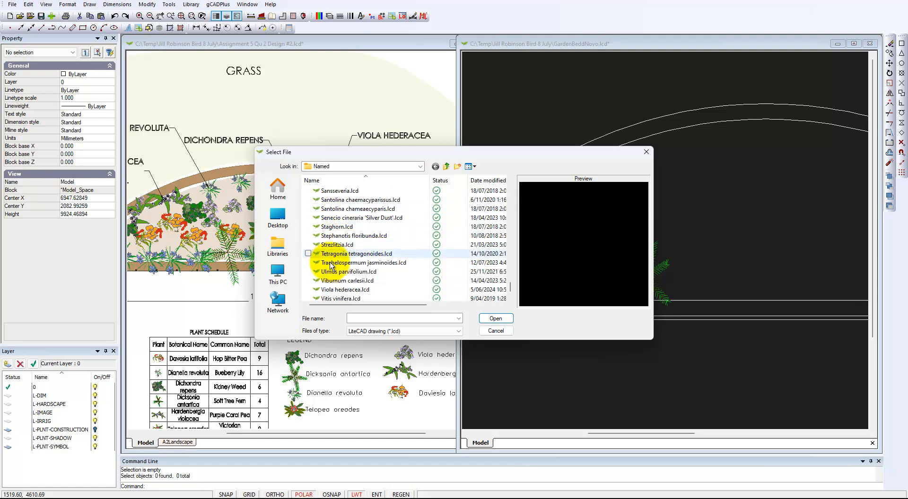
click(333, 236)
click(361, 209)
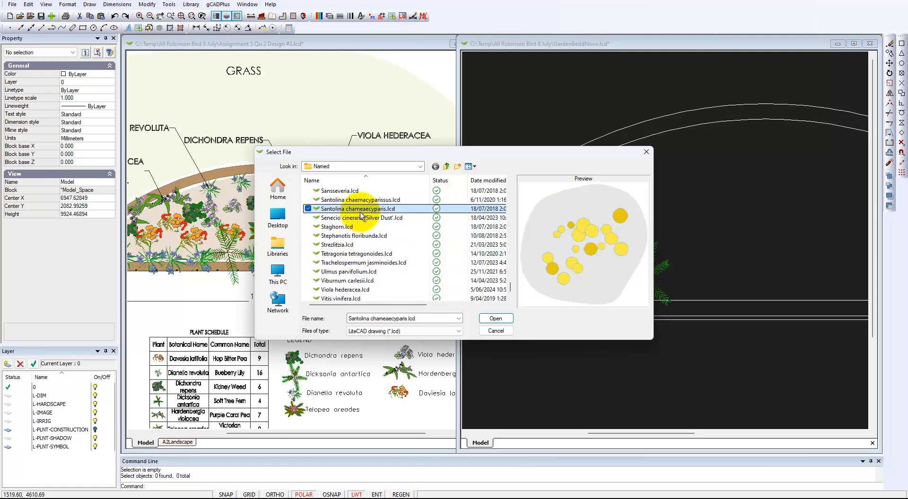
click(353, 200)
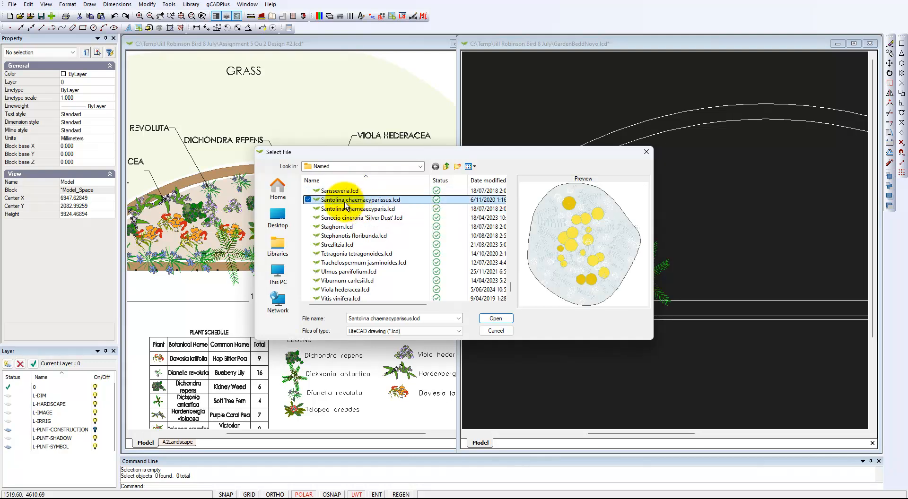
Choose Azalea indica red.lcd over the white Azalea indica and load it
drag(509, 288, 509, 191)
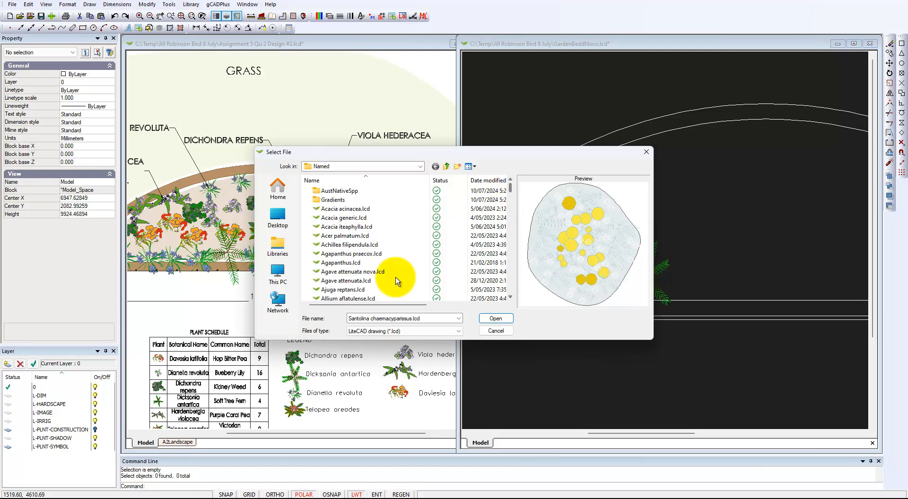
click(368, 287)
scroll(350, 272, down, 7)
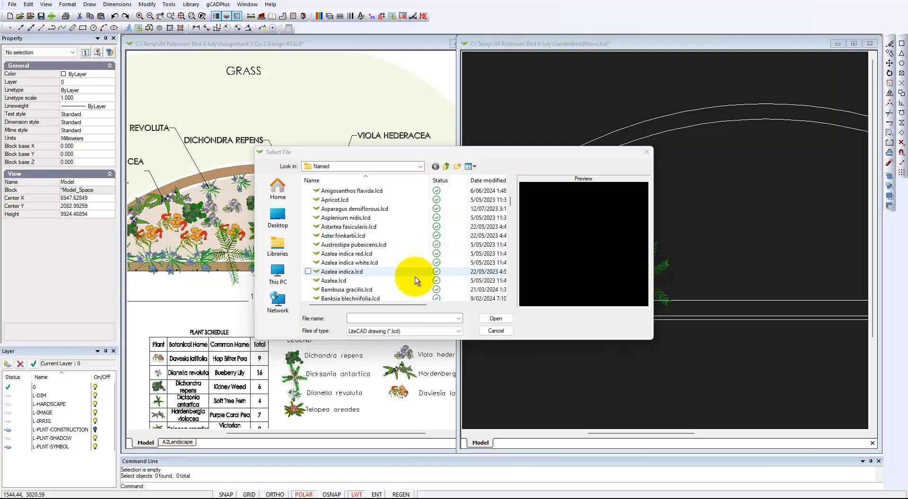
click(367, 254)
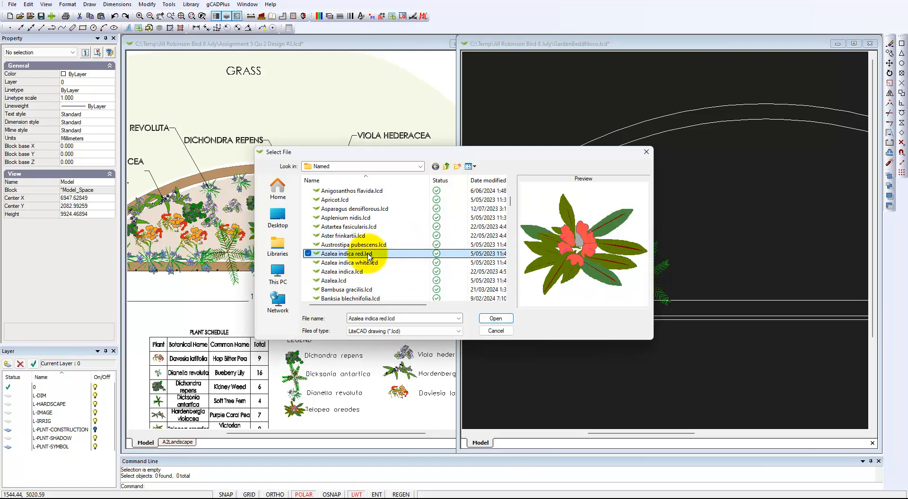
click(361, 273)
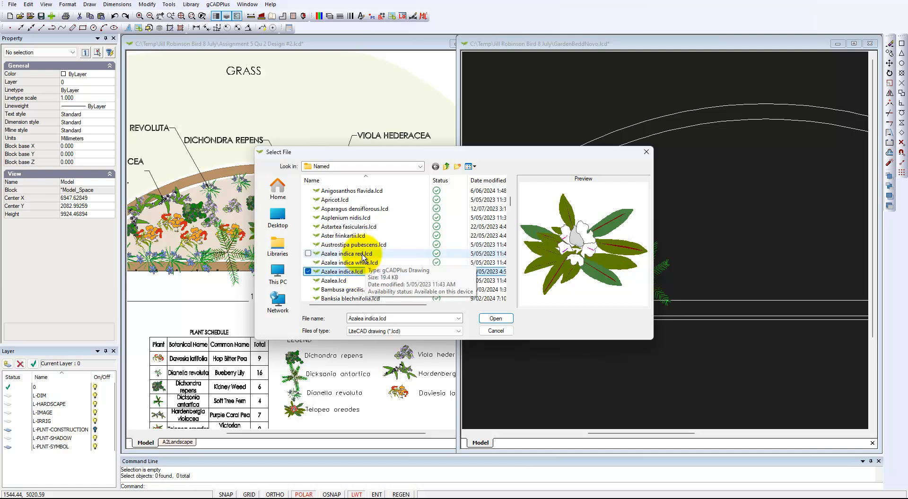
click(363, 255)
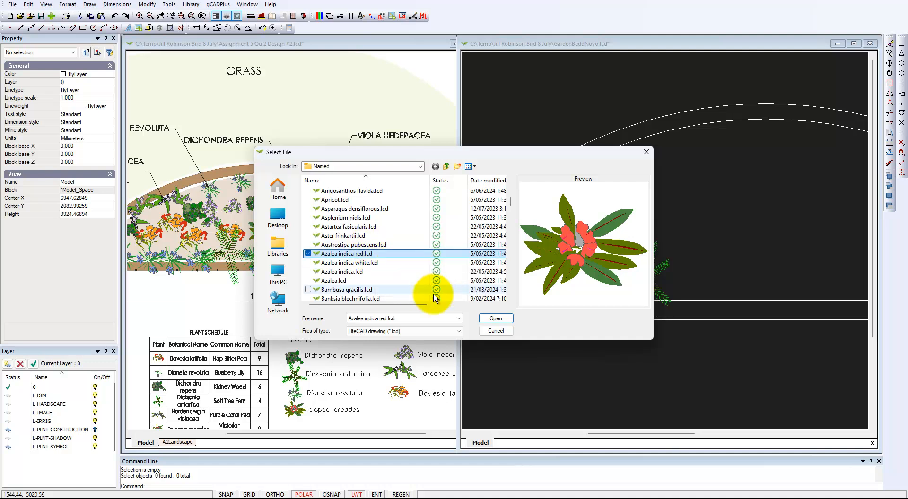
click(497, 319)
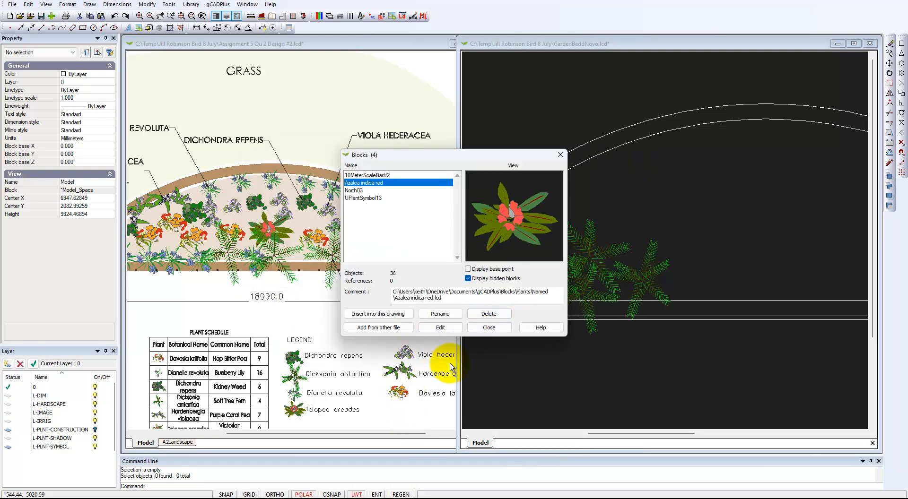
Insert the Azalea indica red block with on-screen scale, placing it right of the ferns
click(393, 314)
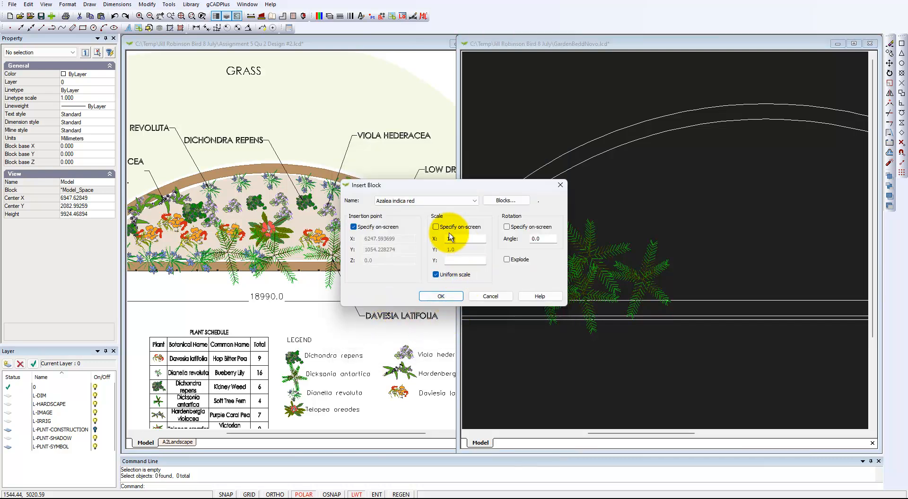
click(435, 226)
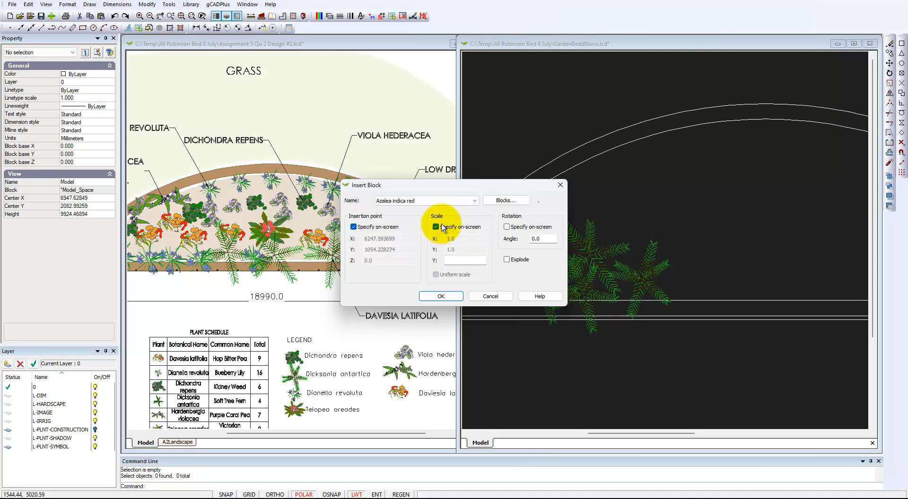
click(441, 297)
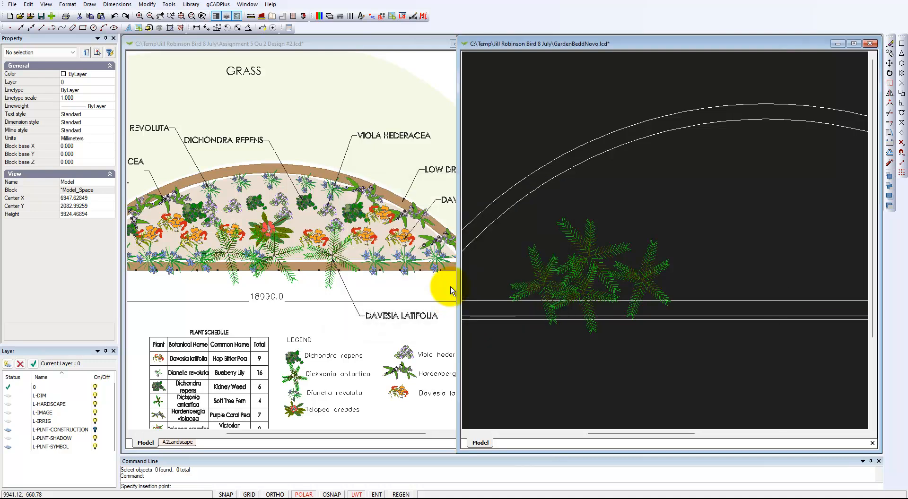
click(771, 210)
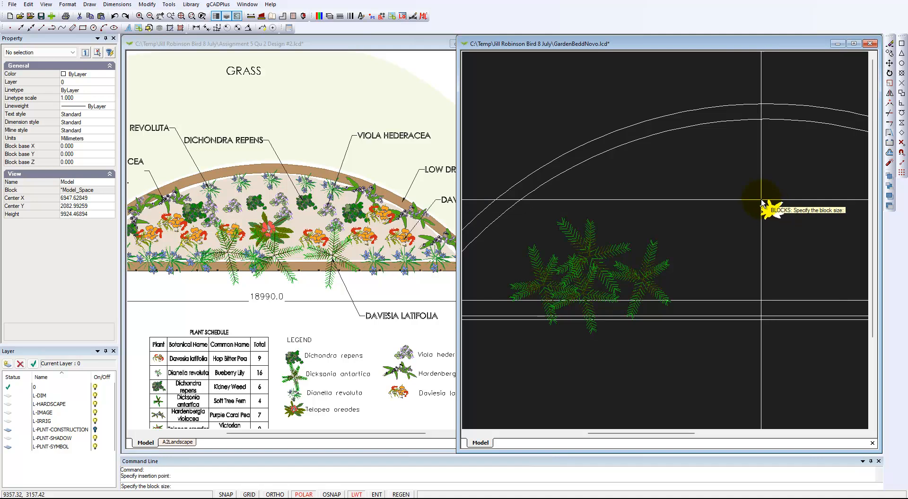
click(709, 149)
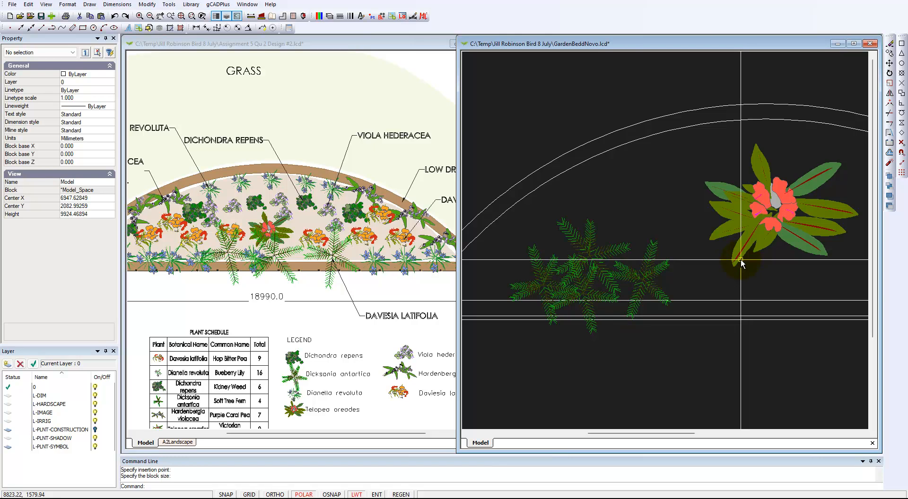
scroll(740, 259, down, 2)
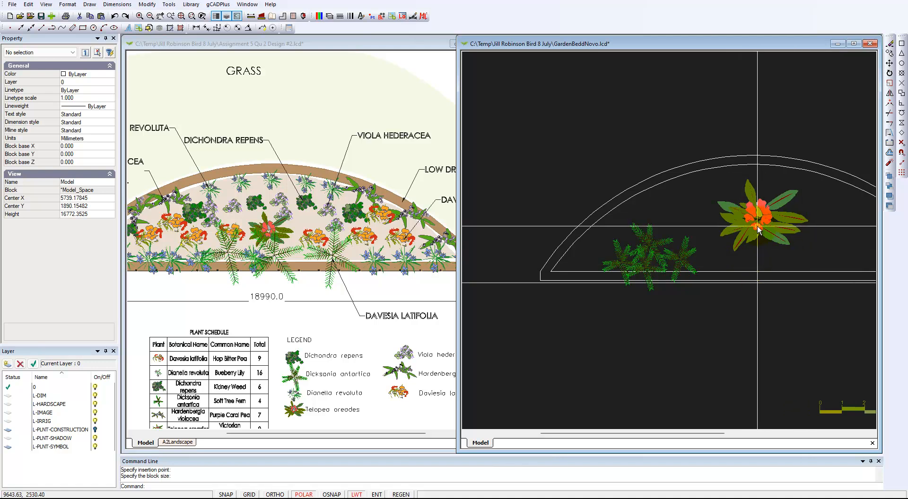
Scale the red azalea up from 7.74 to about 9.88
click(756, 226)
right_click(757, 231)
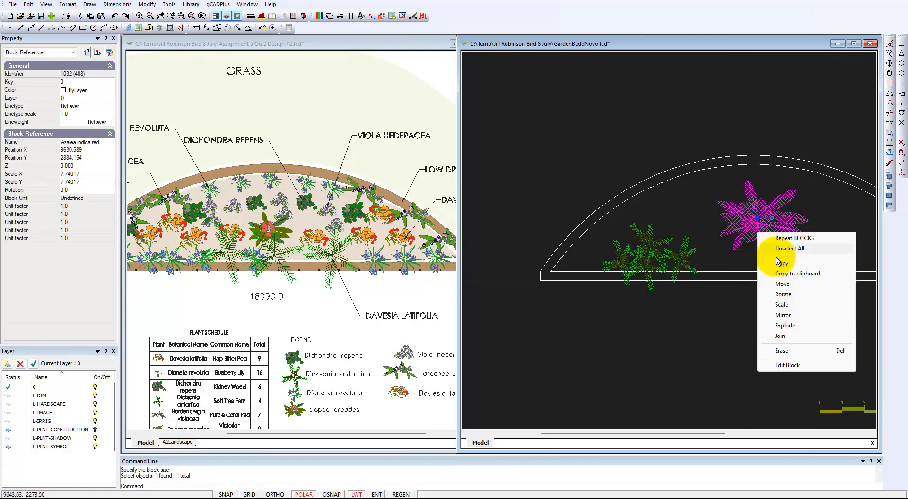
click(779, 306)
click(758, 219)
click(783, 252)
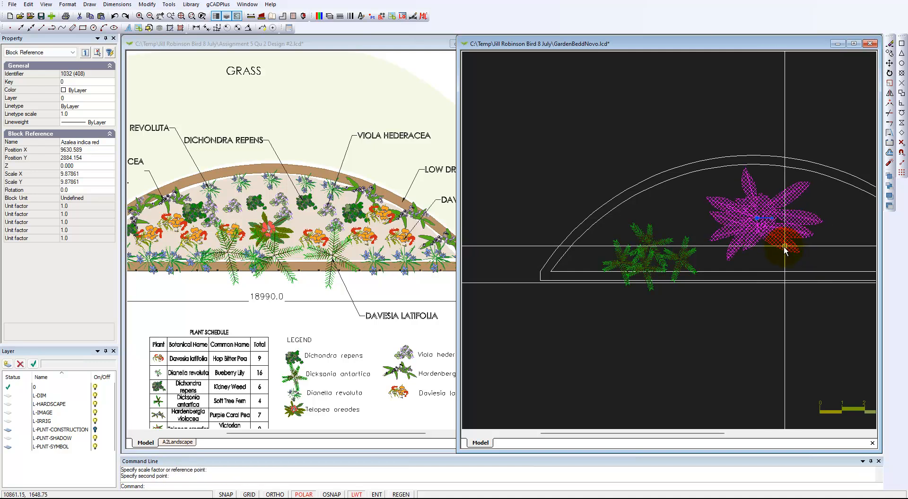
key(Escape)
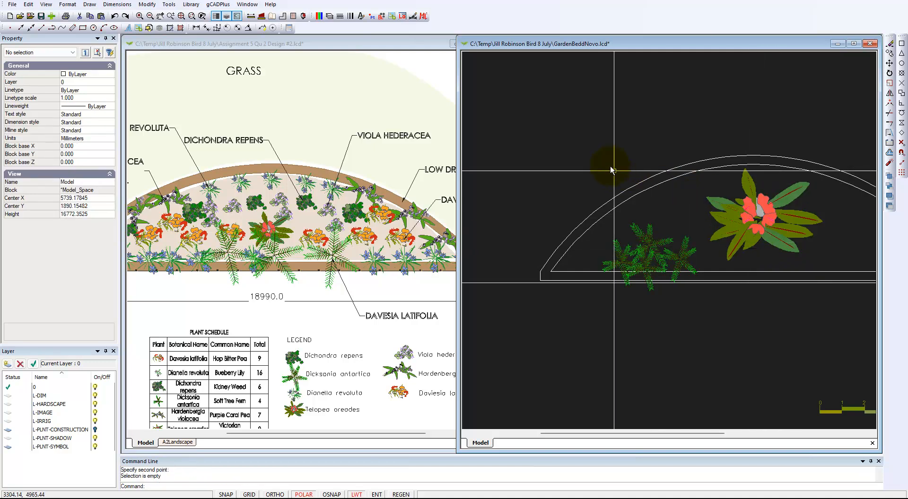
Measure the distance from beside the azalea to the bed edge
click(250, 15)
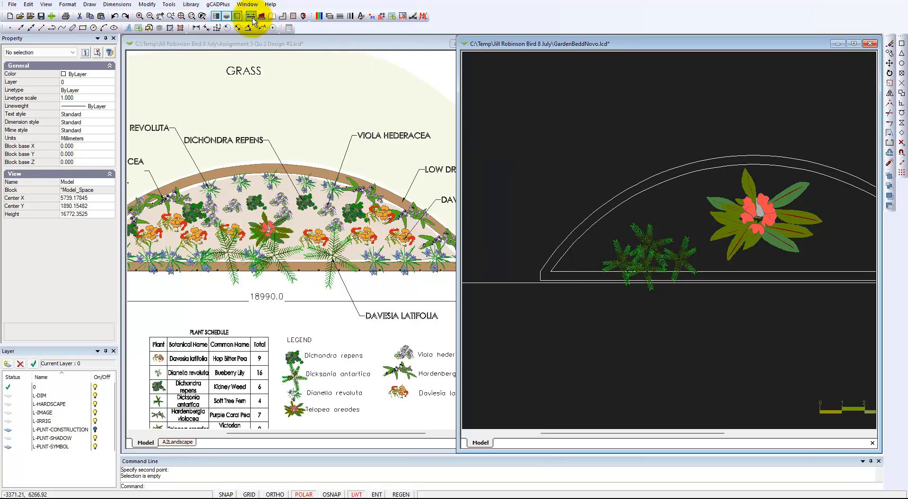
click(722, 244)
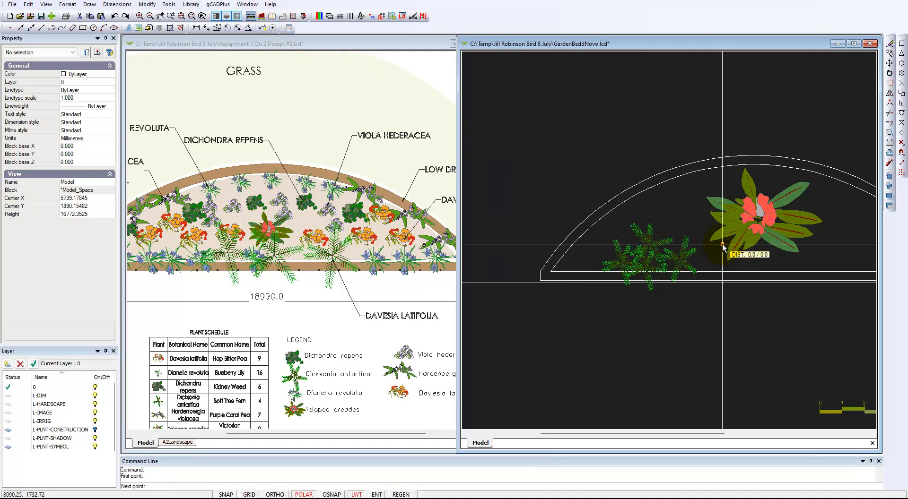
click(807, 182)
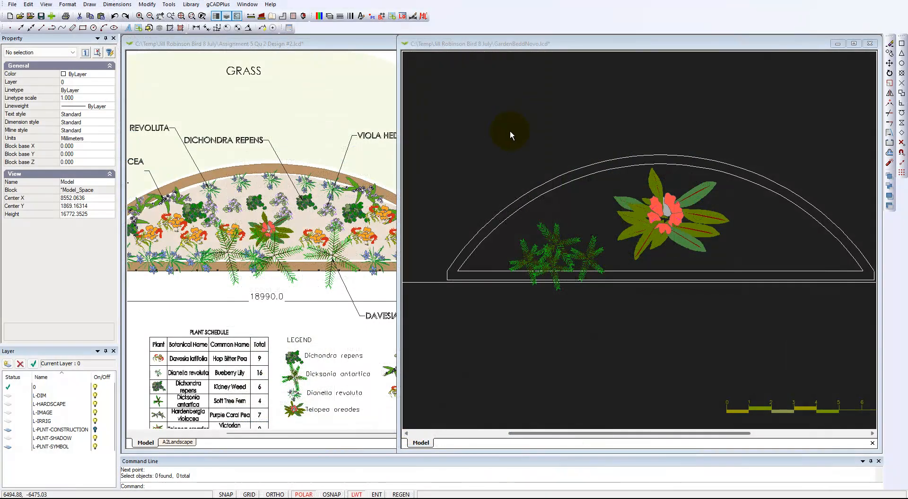
Load Dichondra repens.lcd from Library > Plants > Named into the drawing
click(520, 142)
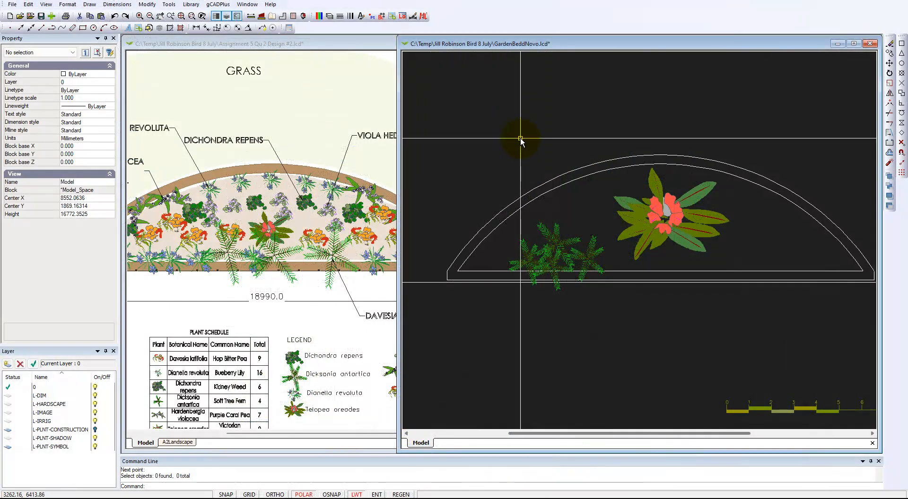
click(191, 4)
mouse_move(217, 18)
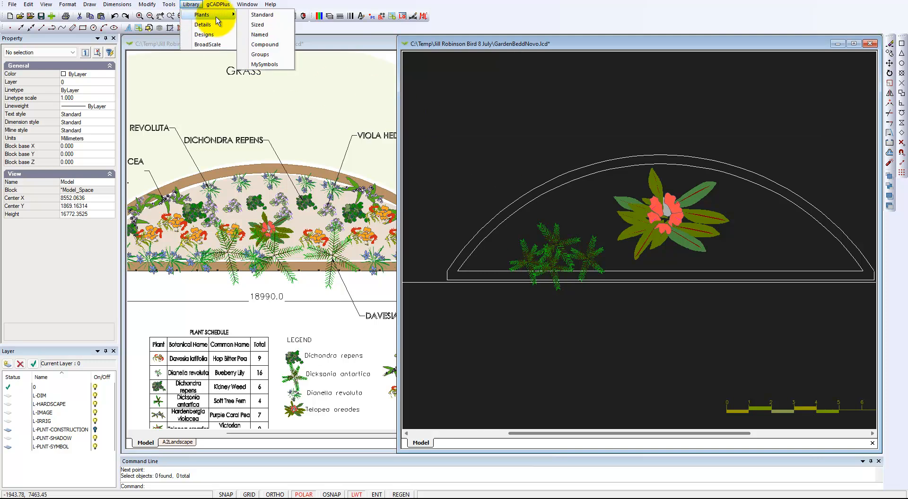
click(262, 35)
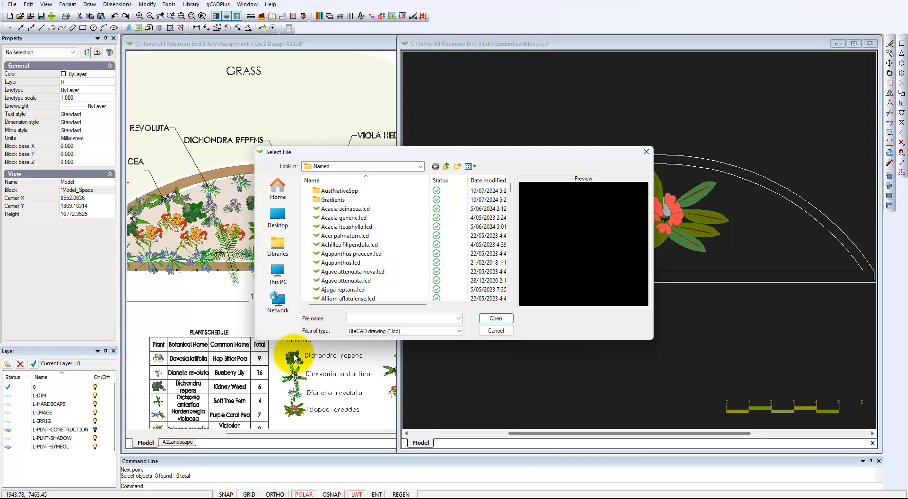
scroll(415, 208, down, 8)
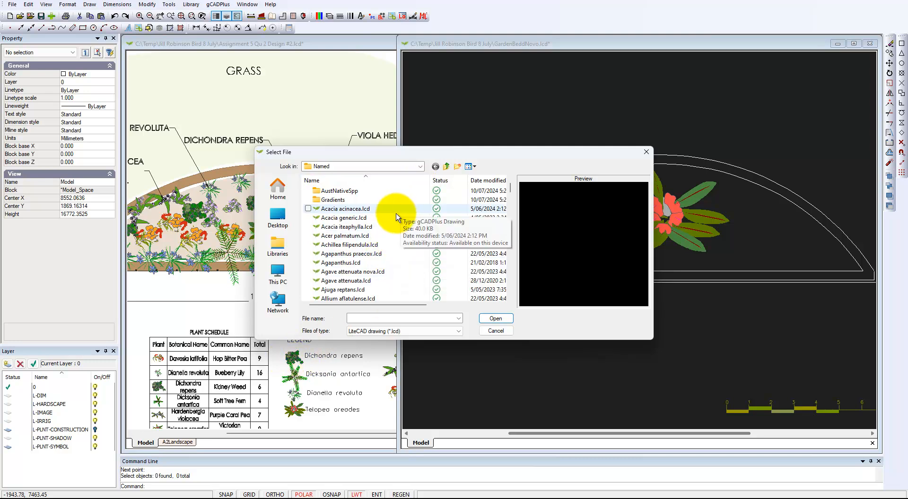
scroll(383, 244, down, 10)
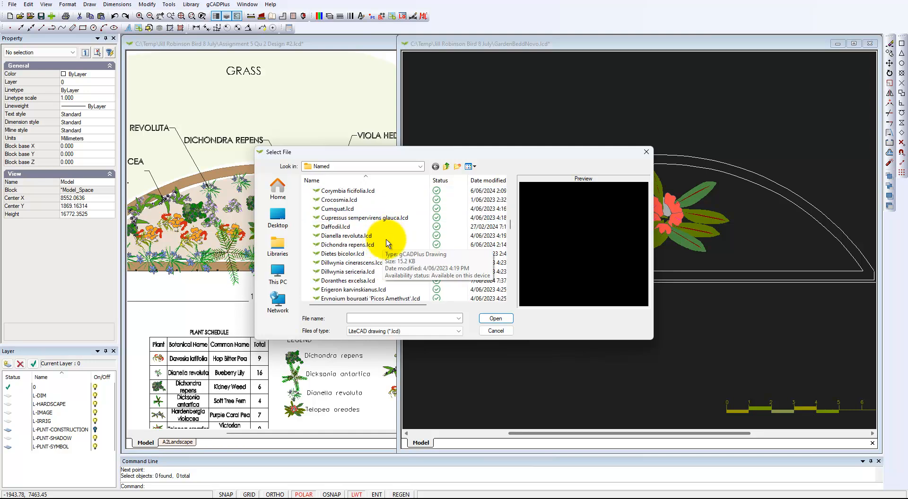
click(360, 250)
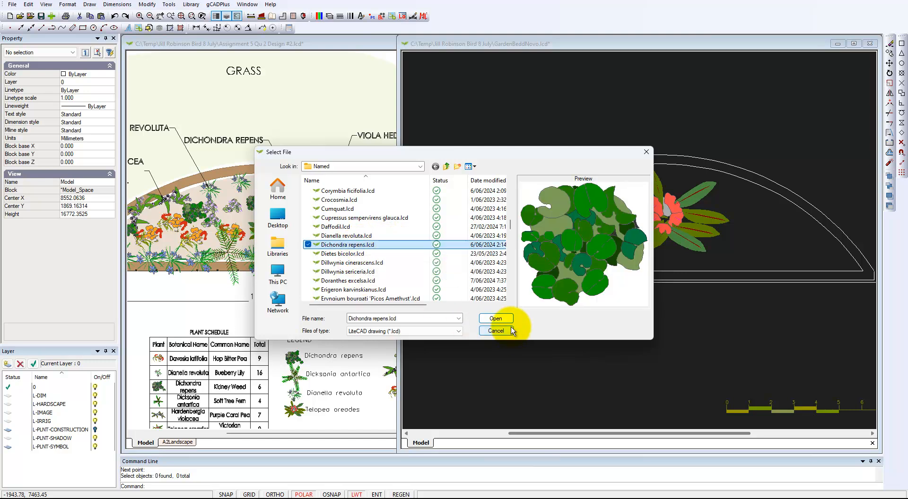
click(496, 322)
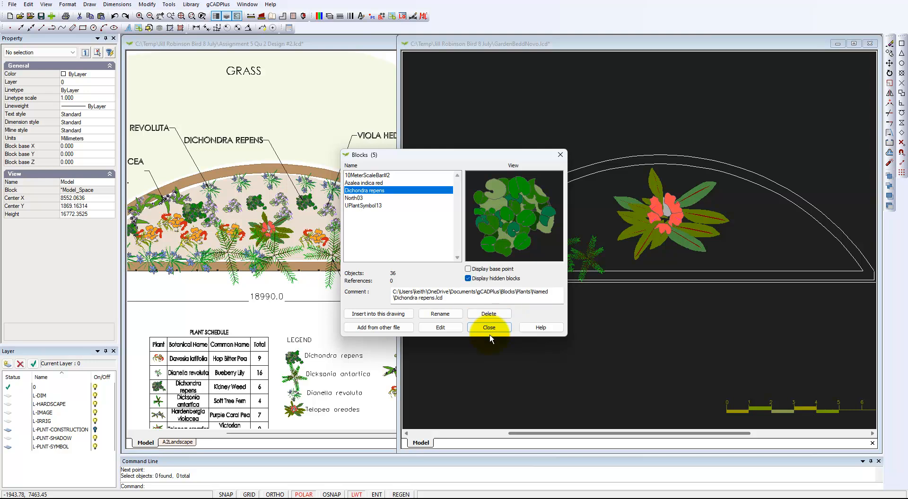
Insert the Dichondra repens block below the bed, sizing it on screen
click(381, 314)
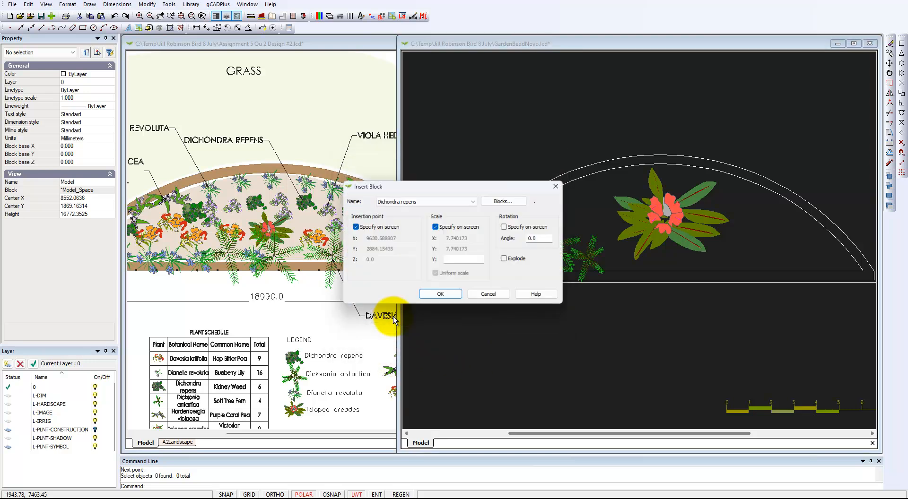
click(440, 296)
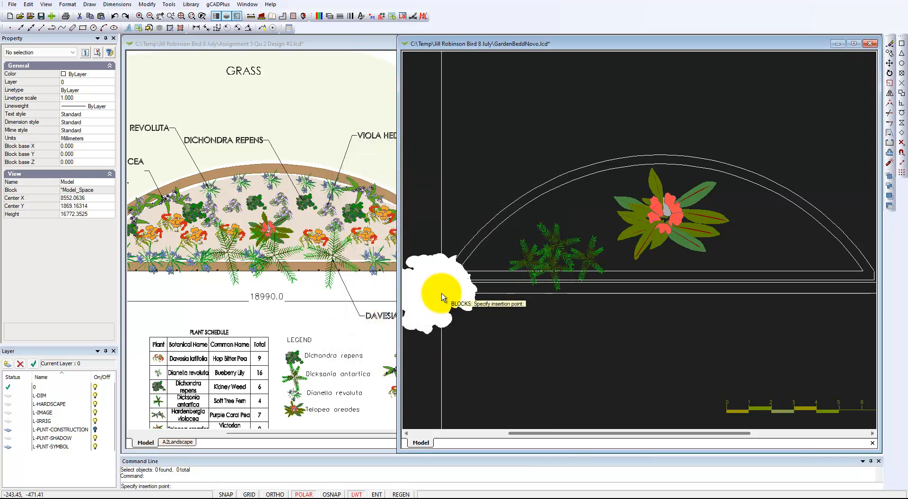
click(646, 352)
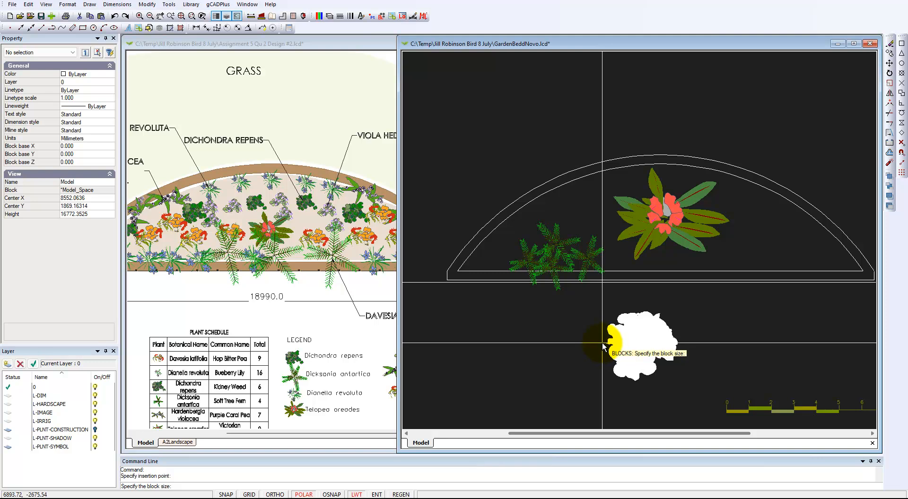
click(604, 344)
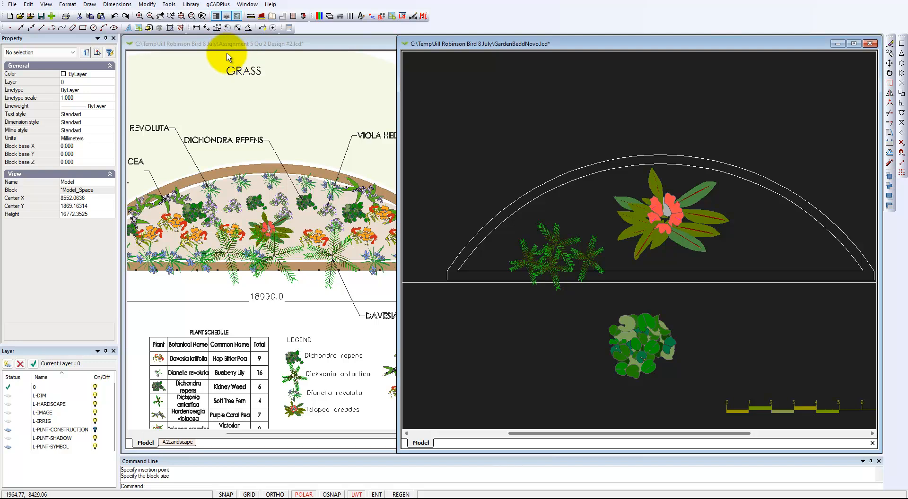
Reload Dichondra repens.lcd from the named plant library
click(191, 5)
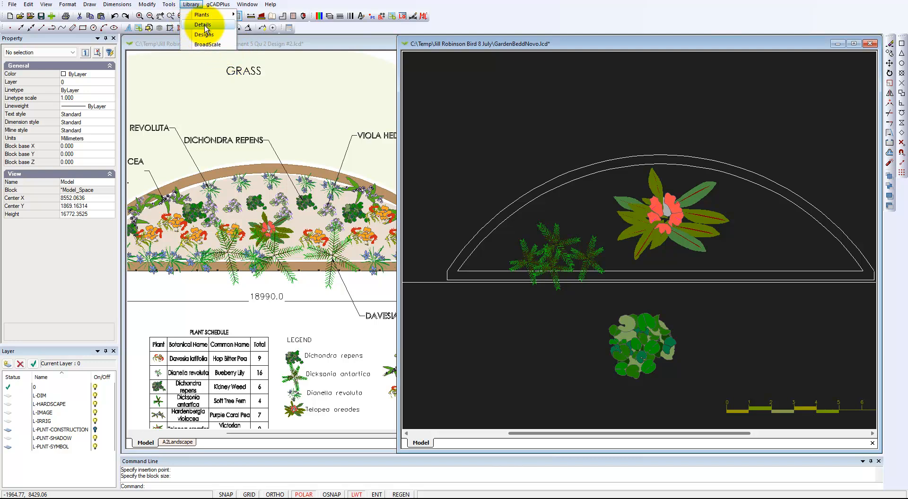
mouse_move(207, 16)
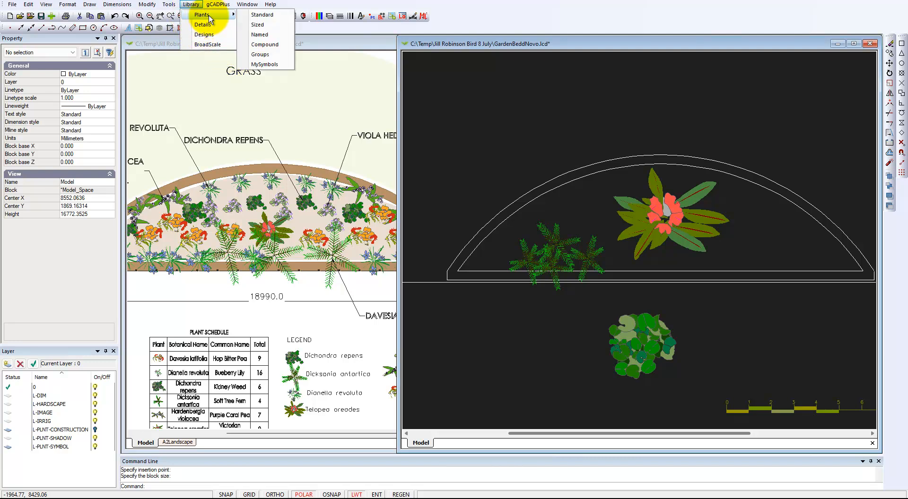
click(263, 37)
scroll(376, 250, down, 1)
scroll(378, 259, down, 5)
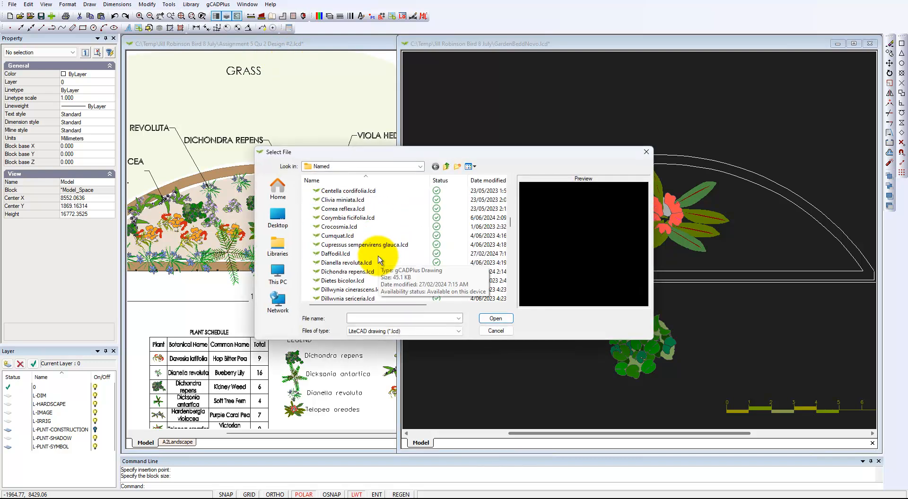
click(352, 271)
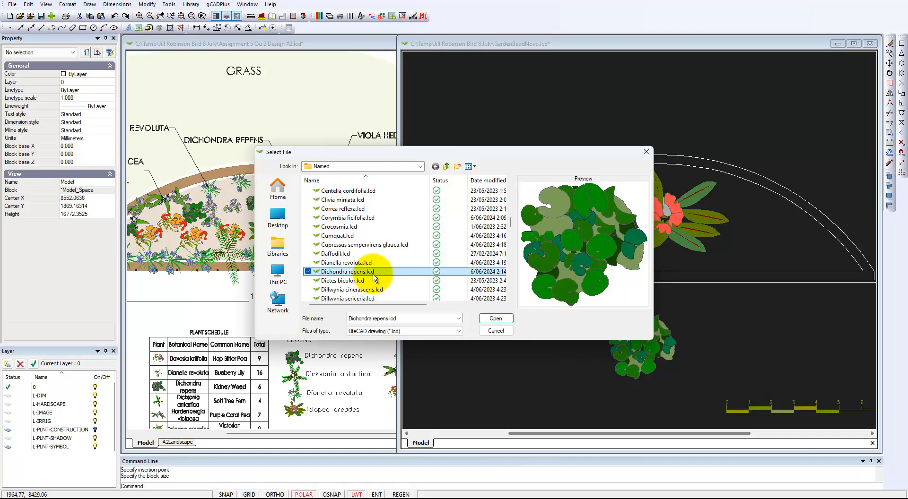
click(499, 320)
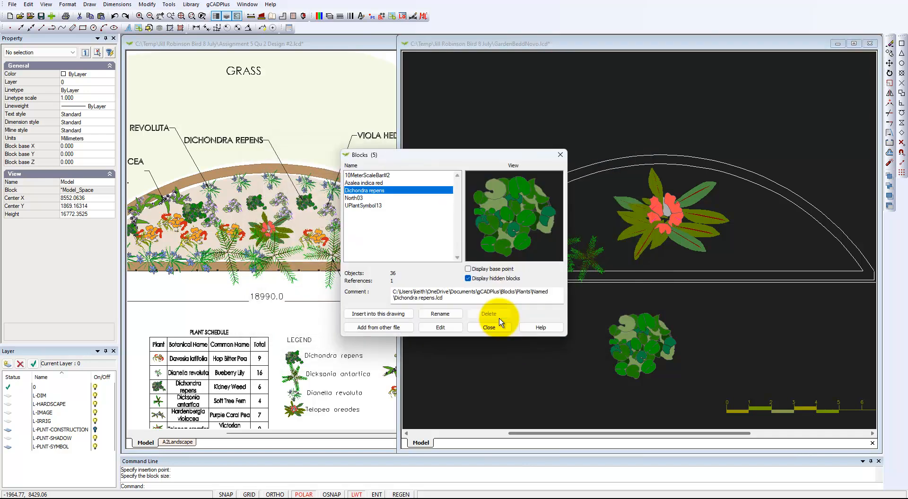
Insert it at fixed scale 6.336814, left of the first Dichondra
click(381, 314)
click(436, 228)
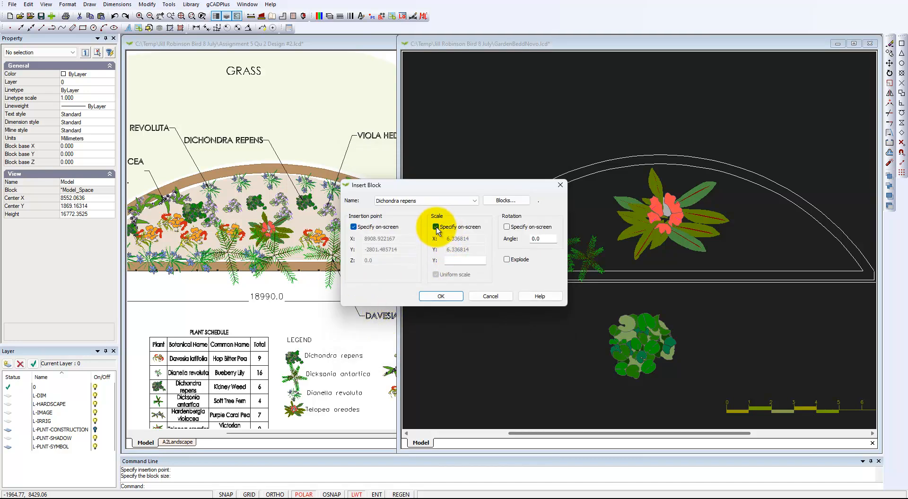
click(444, 296)
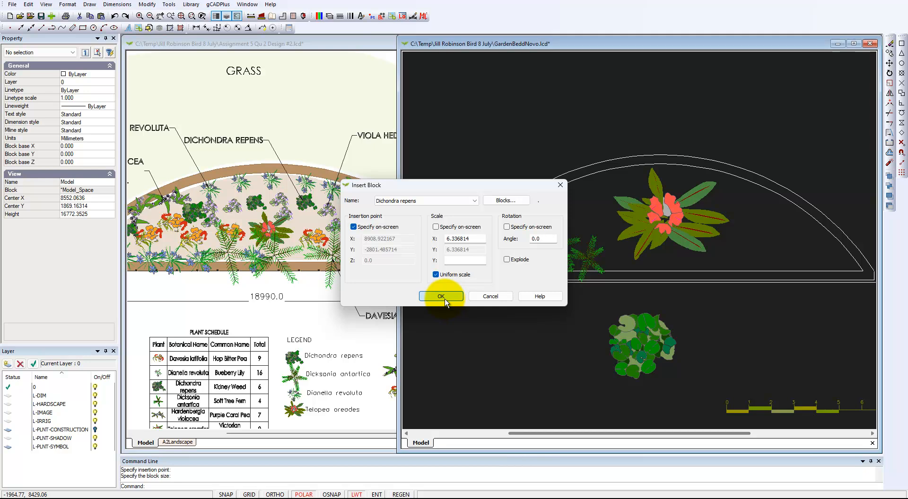
click(546, 336)
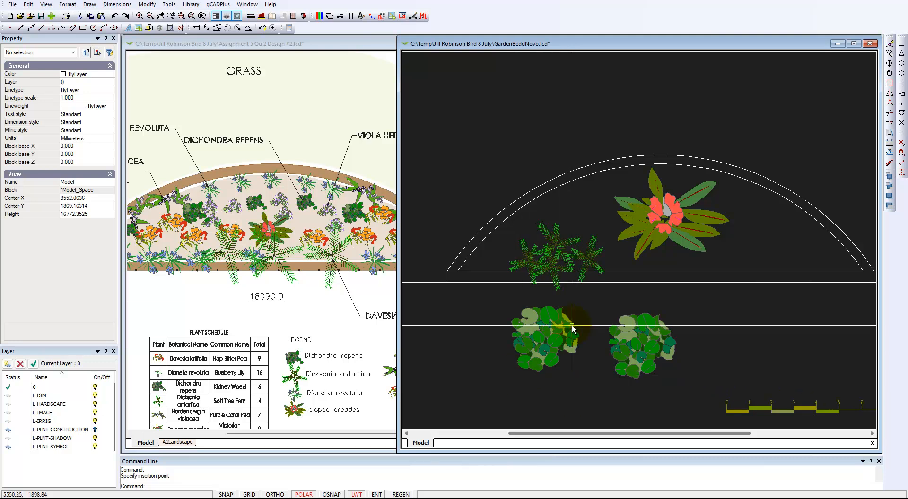
Scale the right Dichondra symbol below the bed down to about 2.81
click(646, 350)
right_click(646, 350)
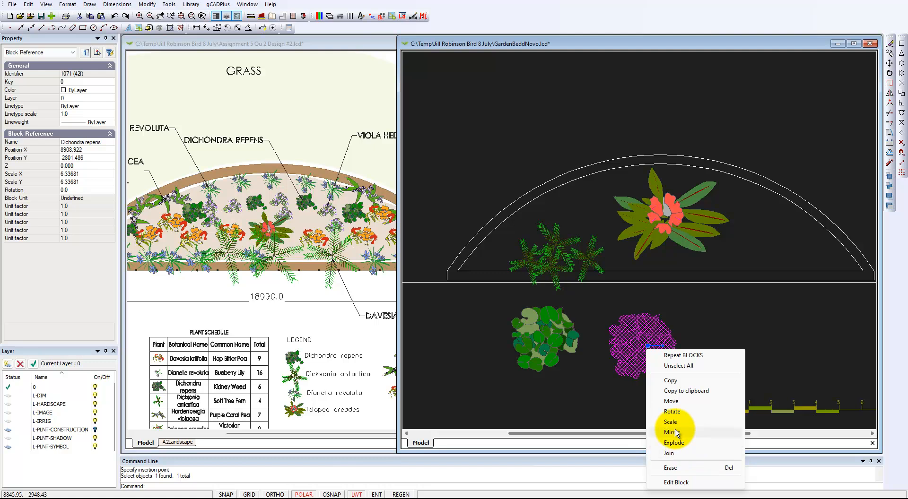
click(672, 422)
click(647, 346)
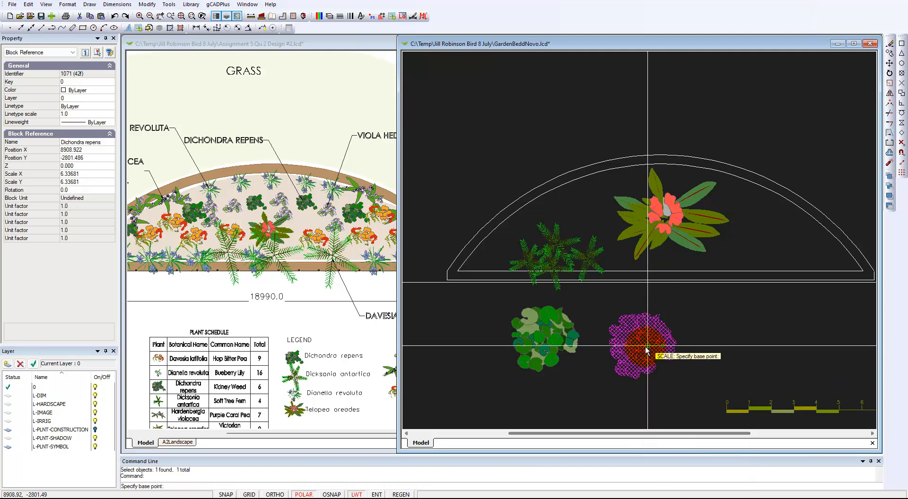
click(642, 366)
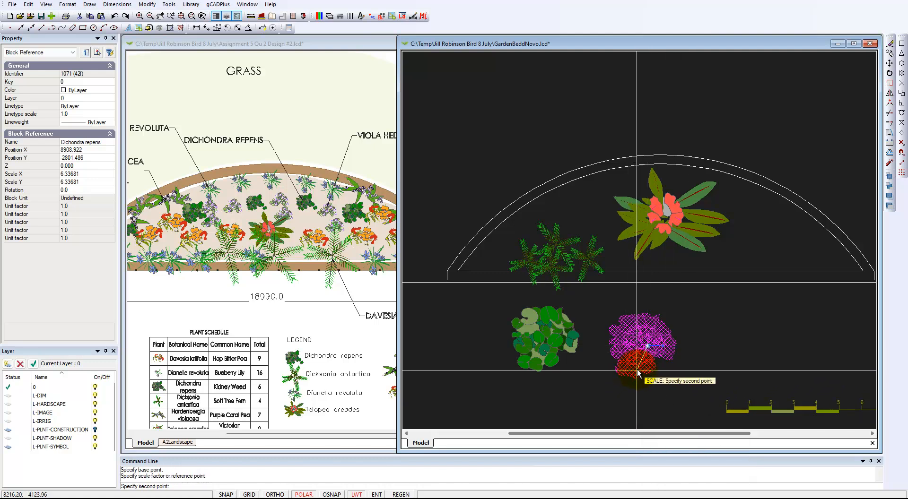
click(641, 366)
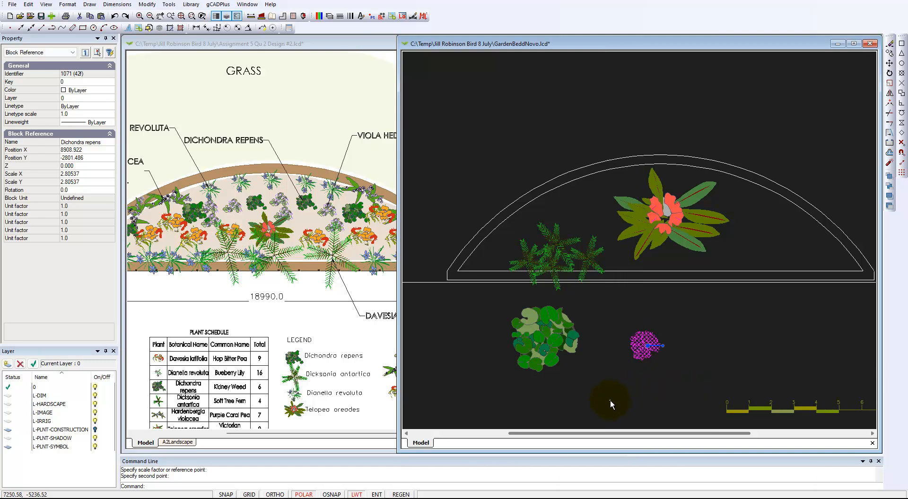
click(641, 356)
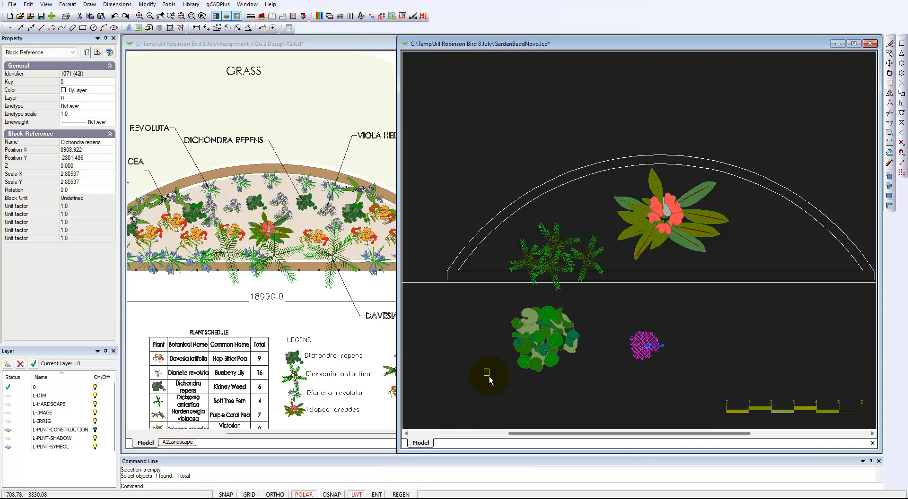
key(Escape)
Set the left Dichondra symbol's X and Y scale to 2.0 in Properties
click(570, 352)
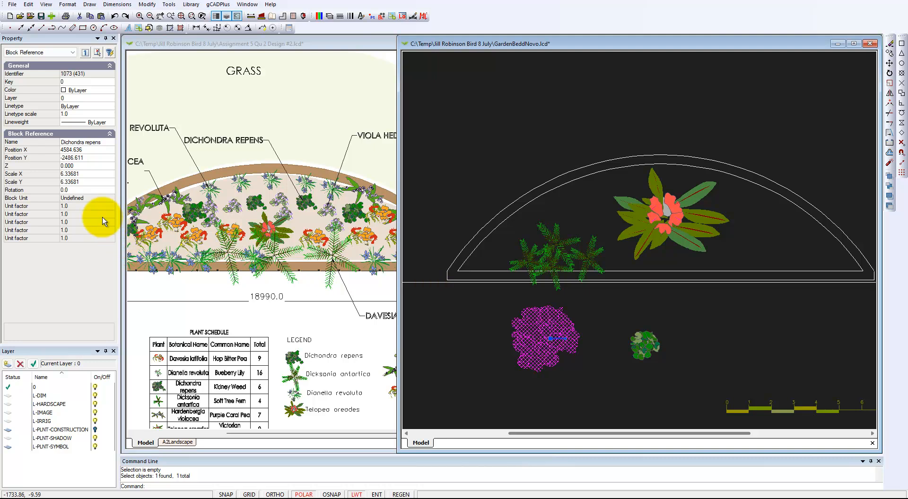
click(88, 182)
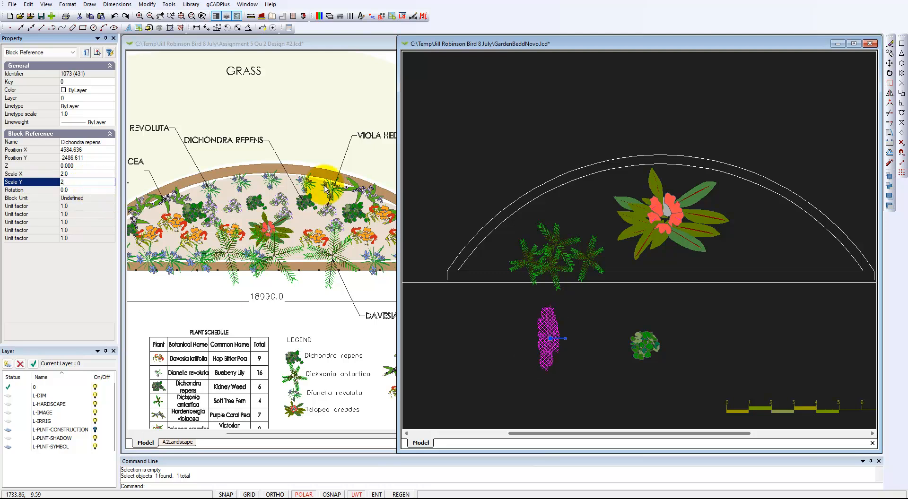
key(Escape)
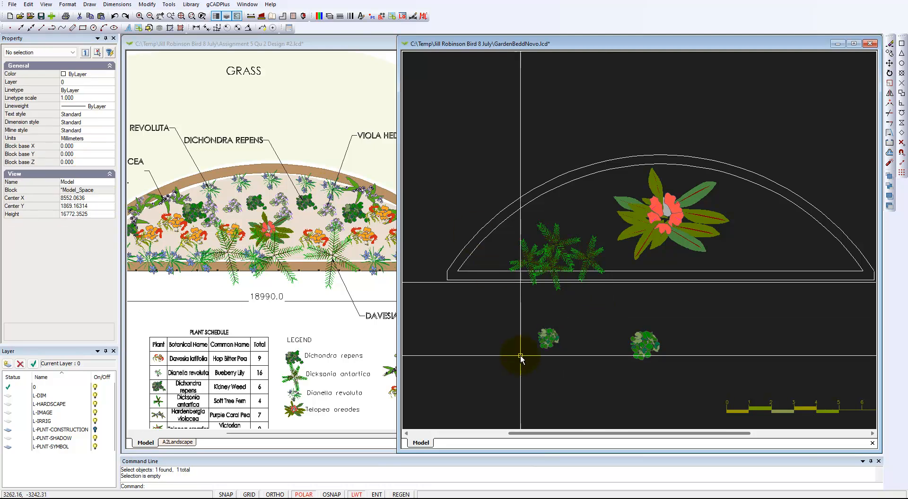
scroll(538, 348, up, 3)
scroll(543, 349, down, 2)
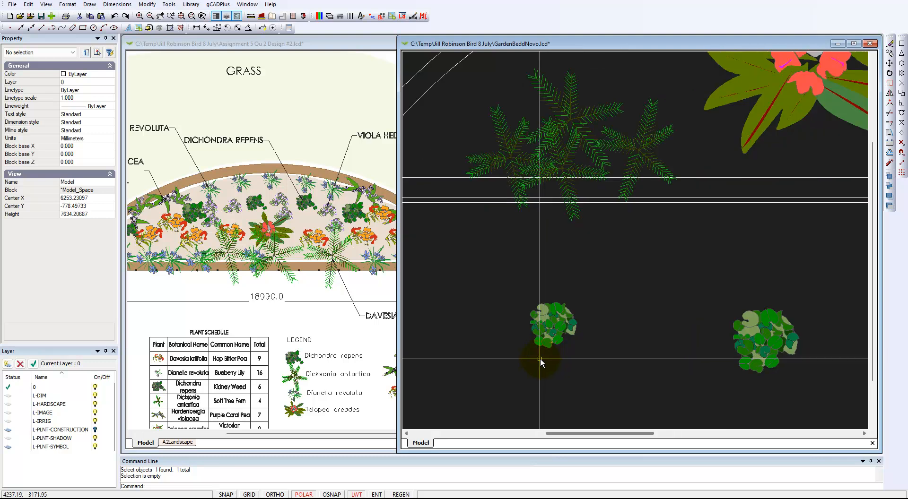
scroll(538, 359, down, 2)
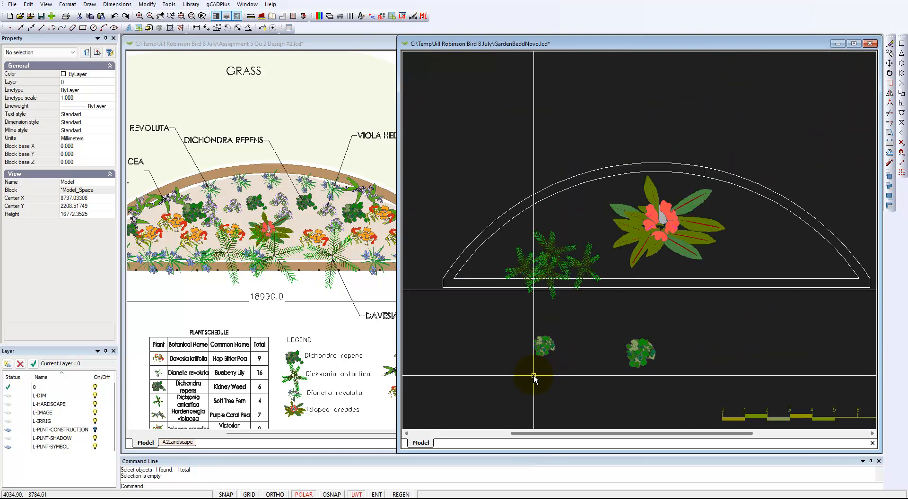
Copy the small Dichondra symbol to six spots across the curved bed, around the azalea
click(544, 347)
right_click(539, 353)
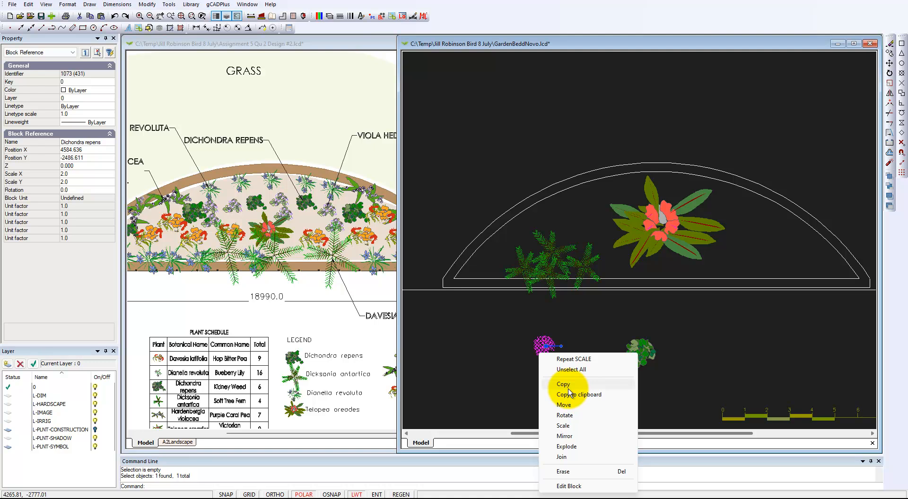
click(566, 387)
click(546, 346)
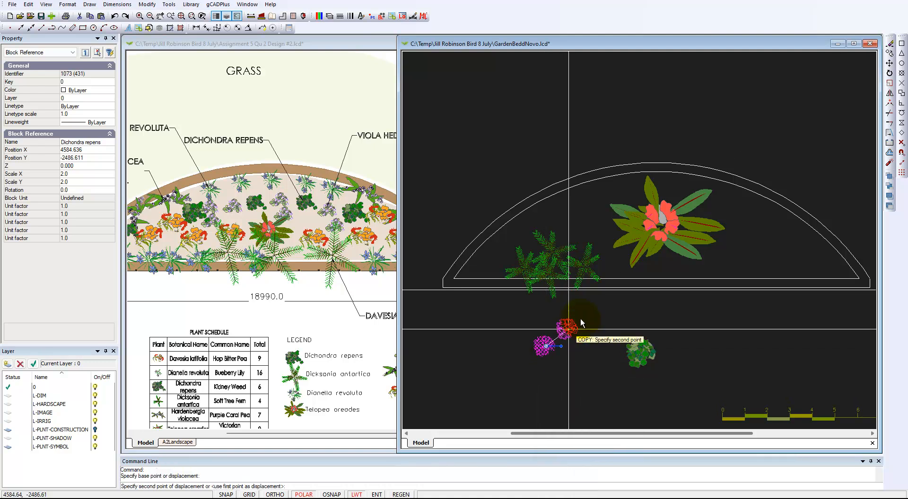
click(522, 239)
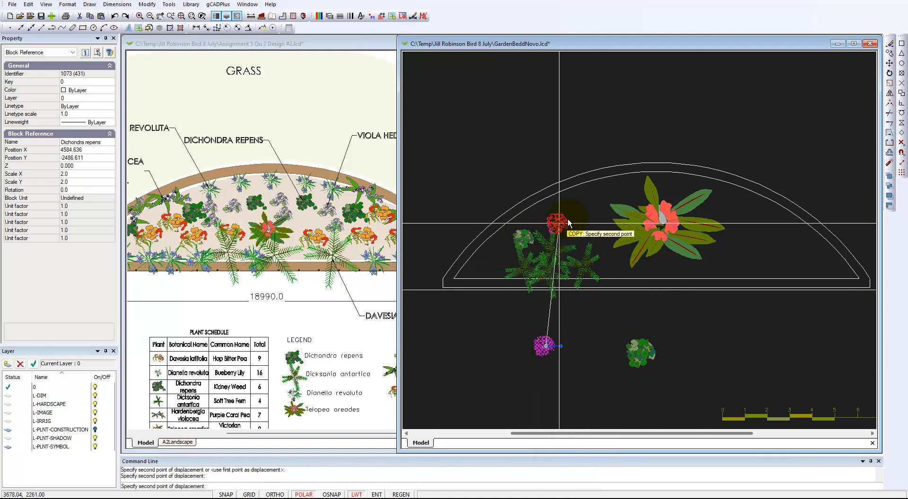
click(566, 211)
click(586, 239)
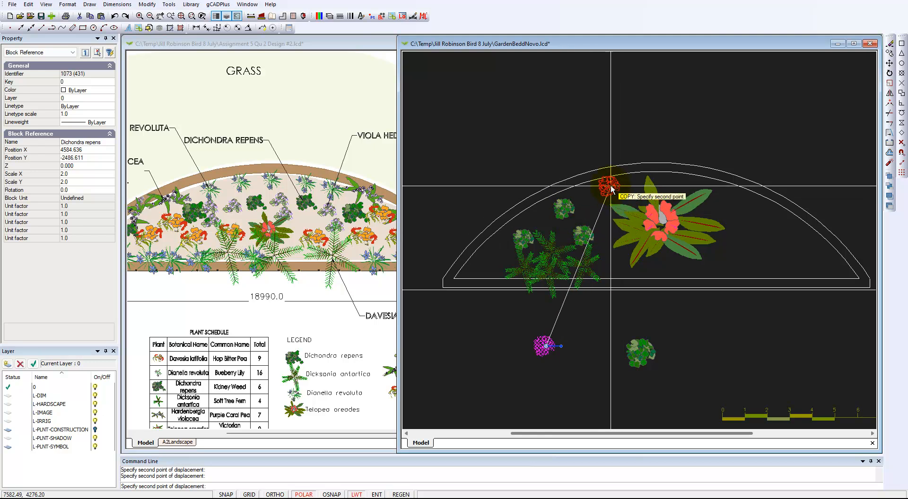
click(611, 196)
click(667, 258)
click(710, 215)
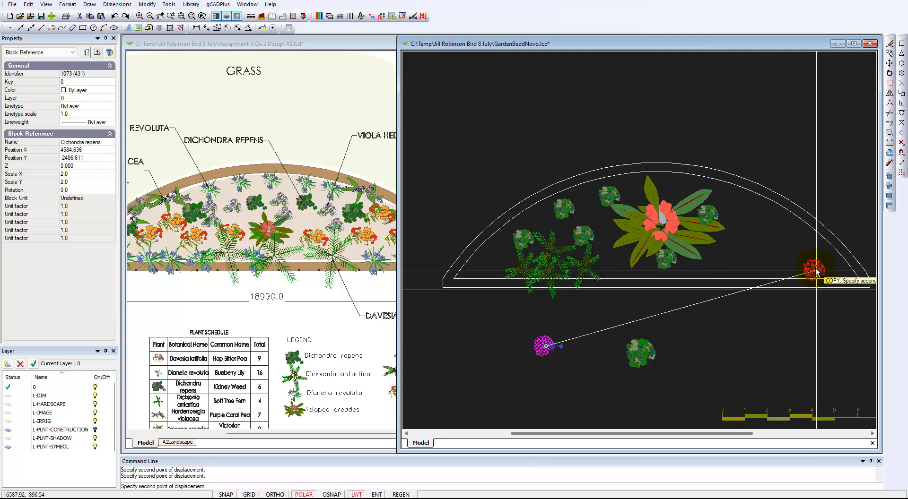
right_click(778, 255)
click(803, 260)
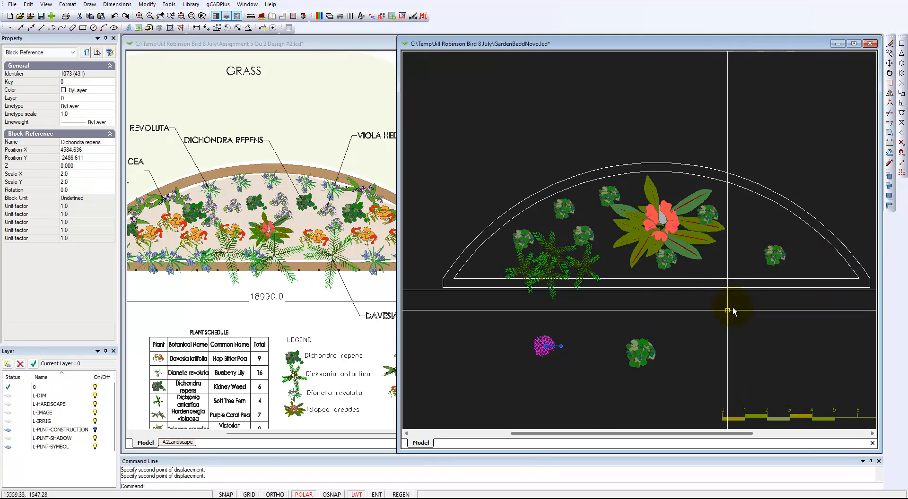
Delete the two leftover Dichondra symbols below the bed
key(Escape)
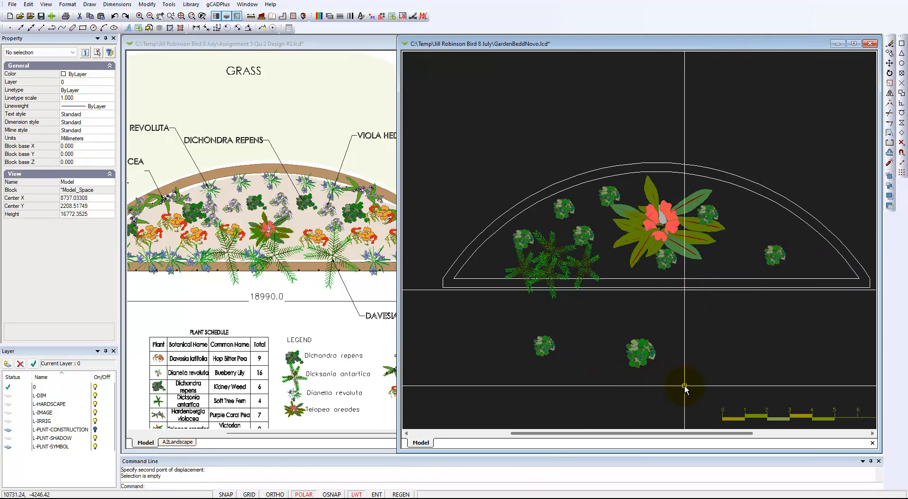
click(514, 326)
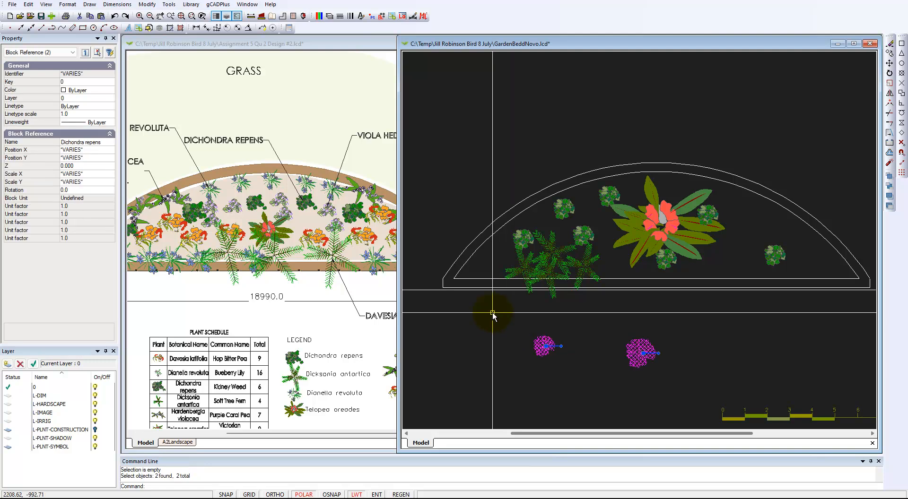
key(Delete)
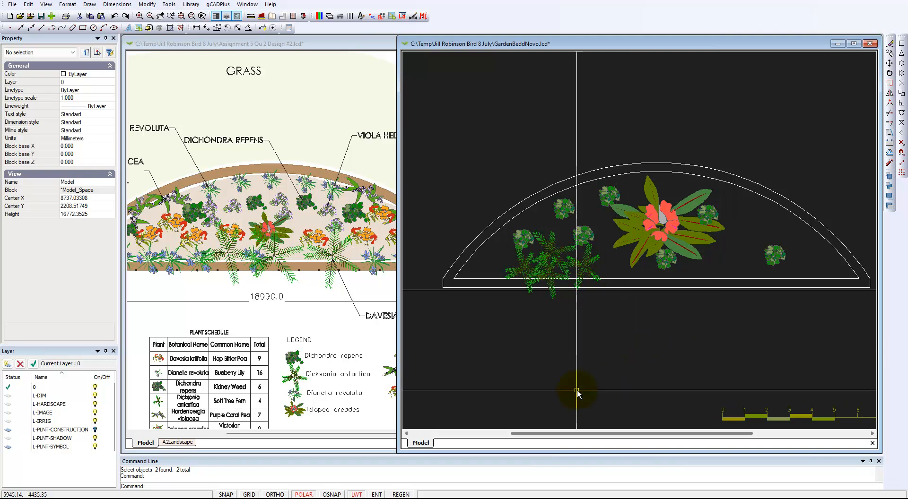
click(287, 333)
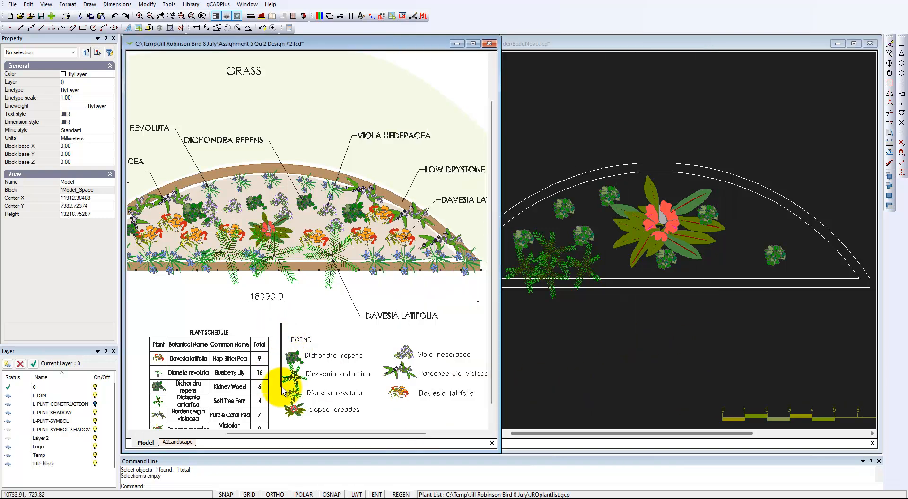
click(266, 295)
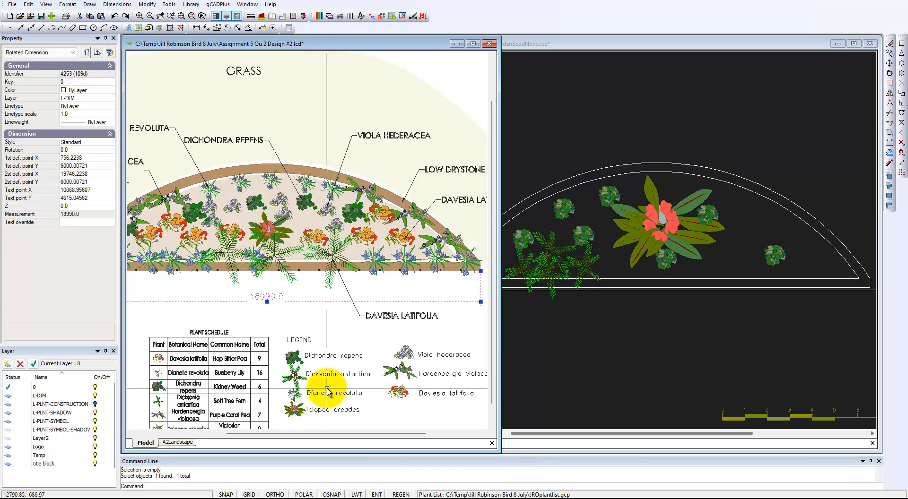
click(601, 353)
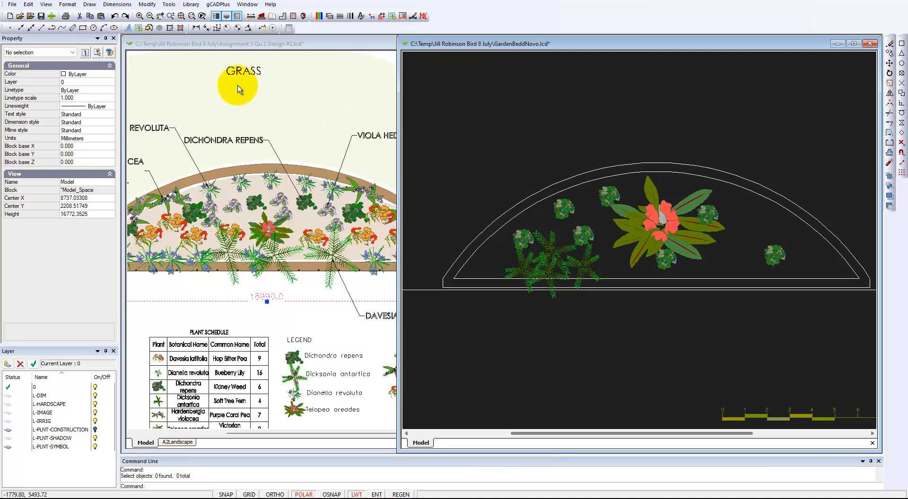
Load Dianella revoluta.lcd from the Named plants library and insert it below the bed
click(192, 5)
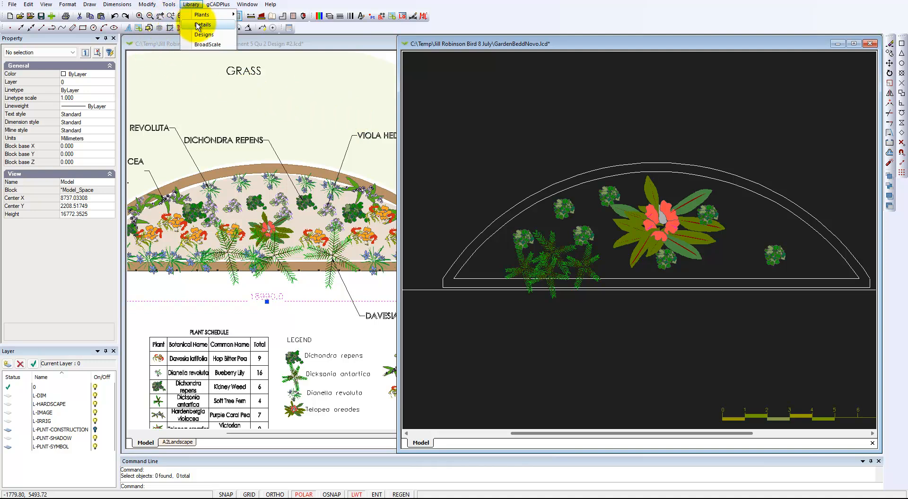
mouse_move(225, 18)
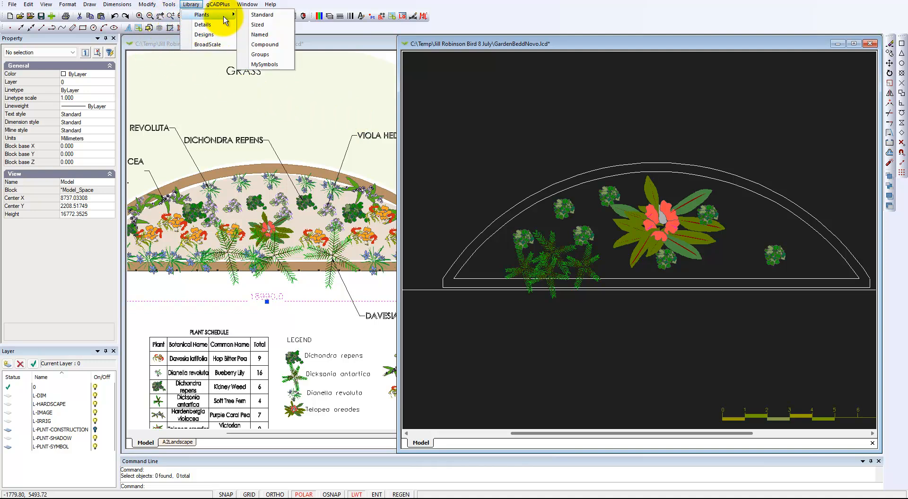
click(281, 33)
scroll(392, 206, down, 10)
scroll(391, 259, down, 2)
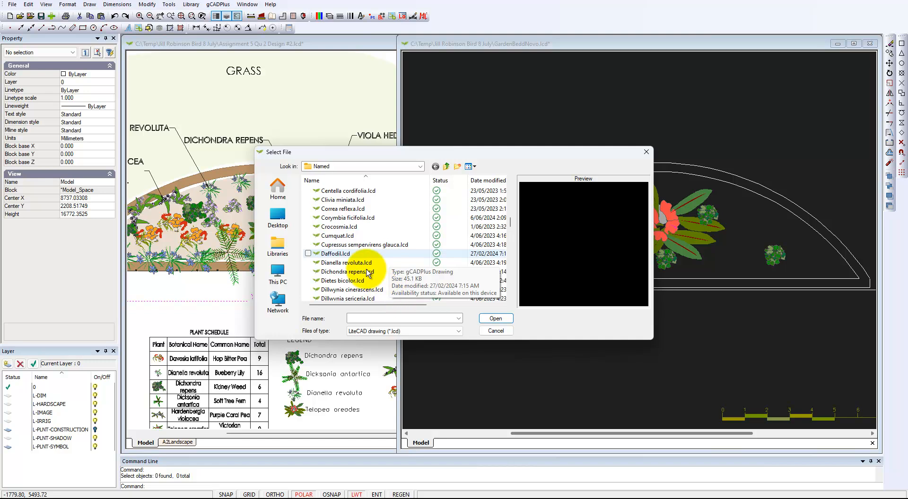
click(350, 263)
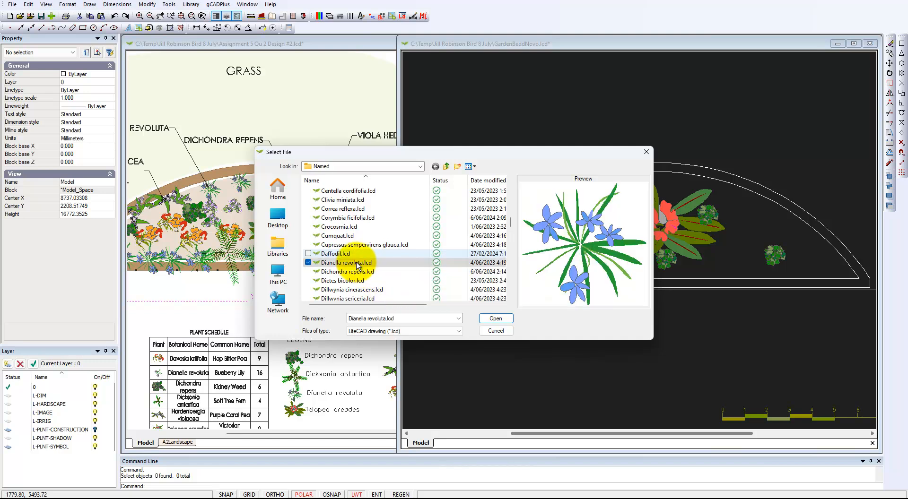
click(494, 319)
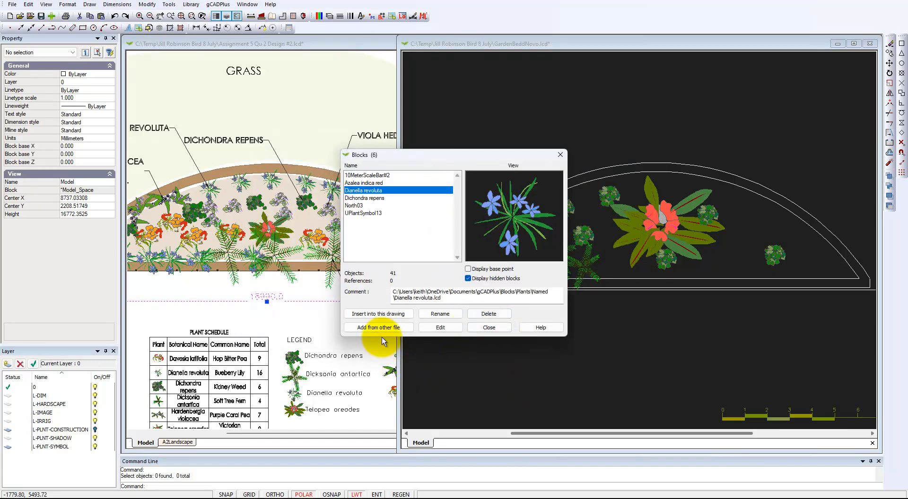
click(378, 313)
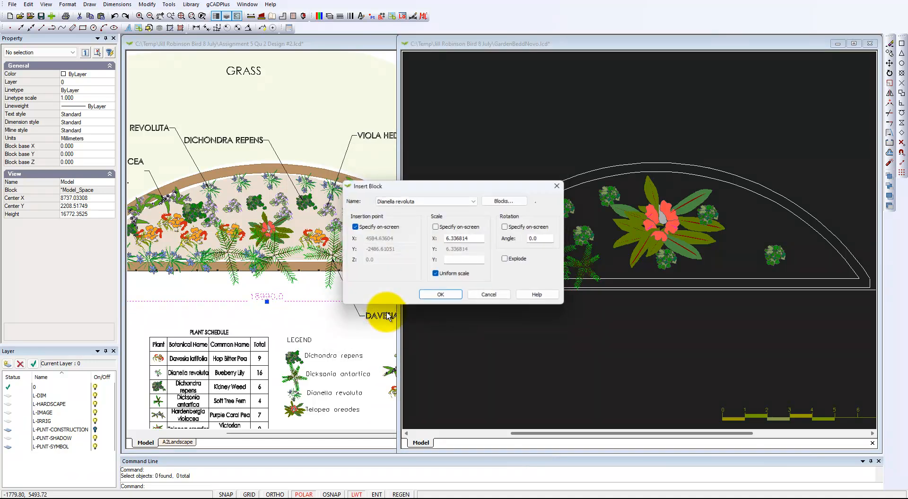
click(441, 296)
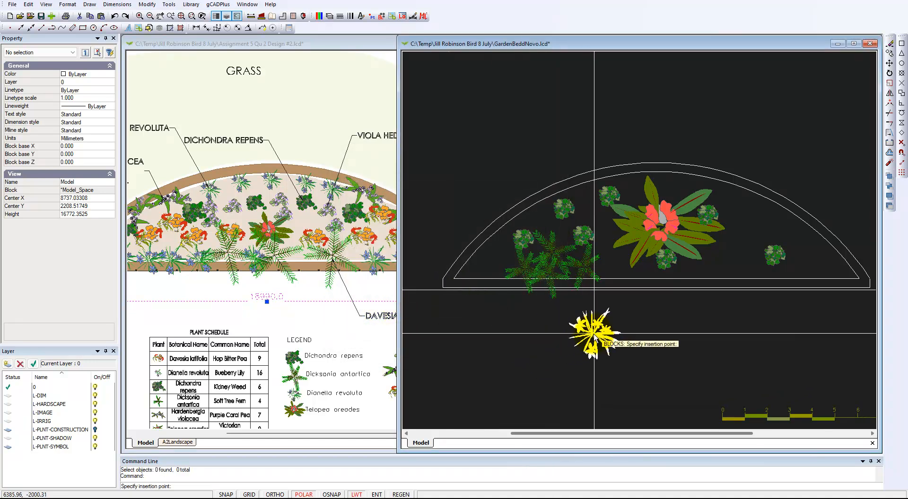
scroll(598, 338, up, 2)
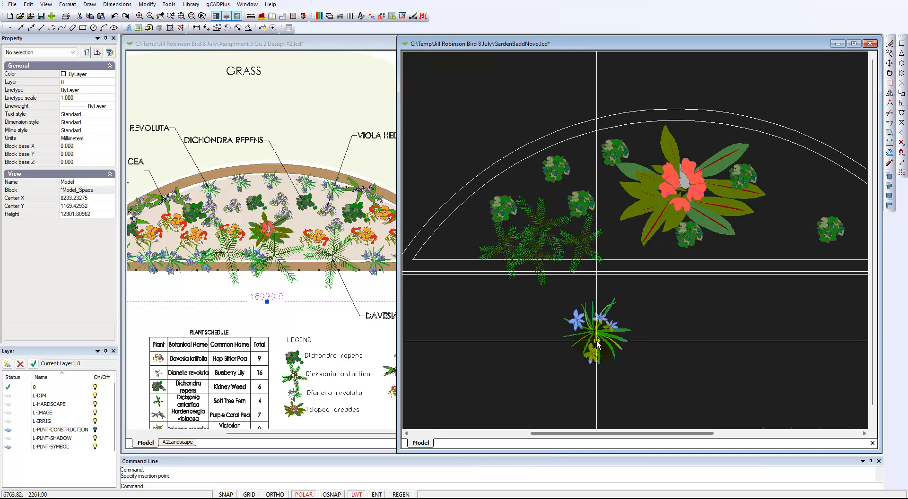
Place the Dianella revoluta symbol below the bed and scale it by 0.5
click(598, 339)
click(598, 338)
right_click(597, 336)
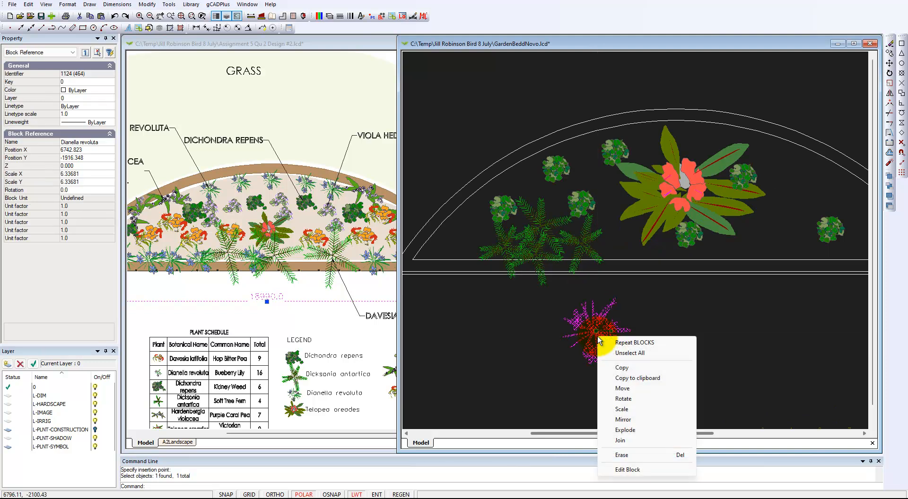
click(622, 409)
click(596, 331)
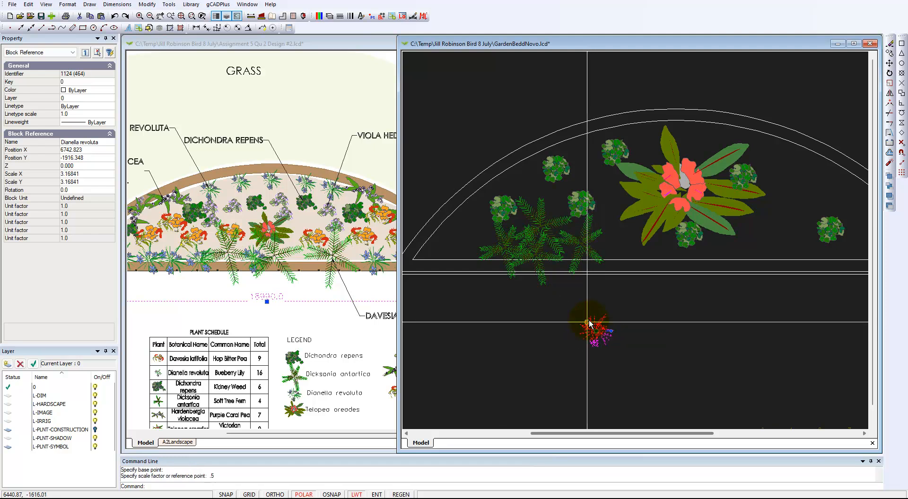
Copy the halved Dianella symbol to several points around the bed, including its right end
click(592, 327)
right_click(631, 359)
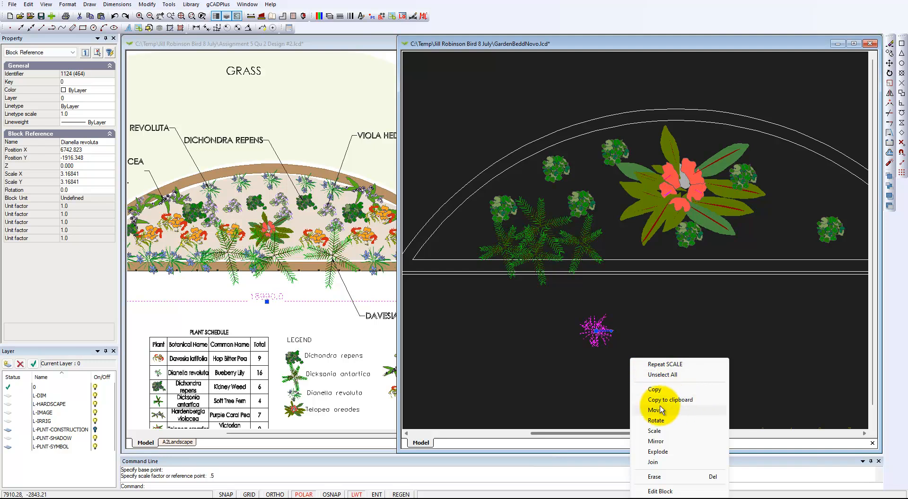
click(653, 391)
click(596, 331)
click(619, 233)
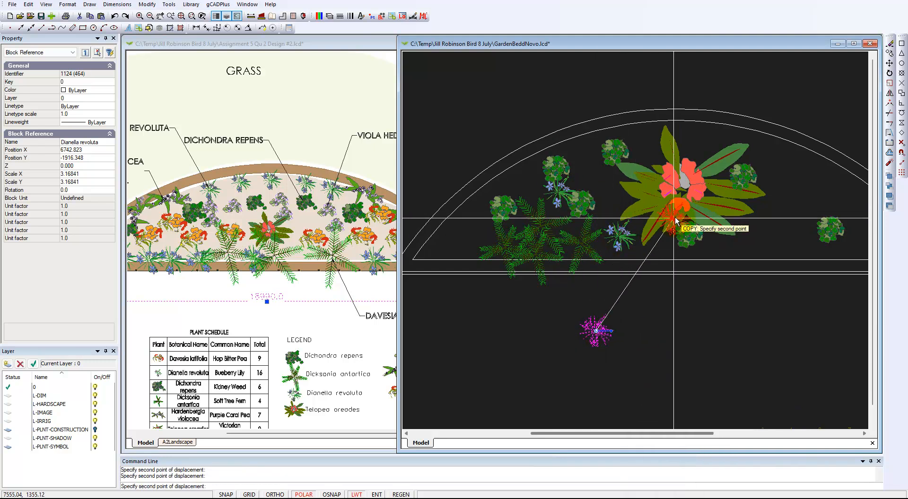
click(699, 151)
click(378, 197)
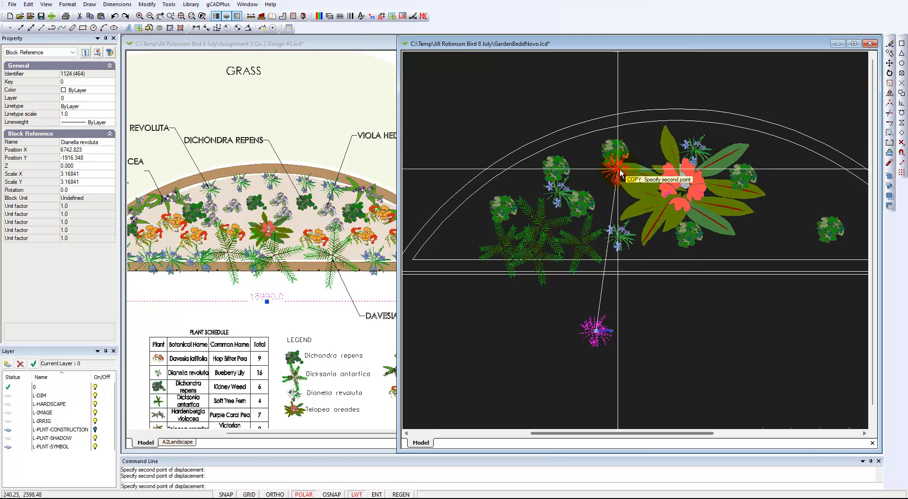
click(792, 195)
click(771, 233)
middle_drag(751, 241, 547, 244)
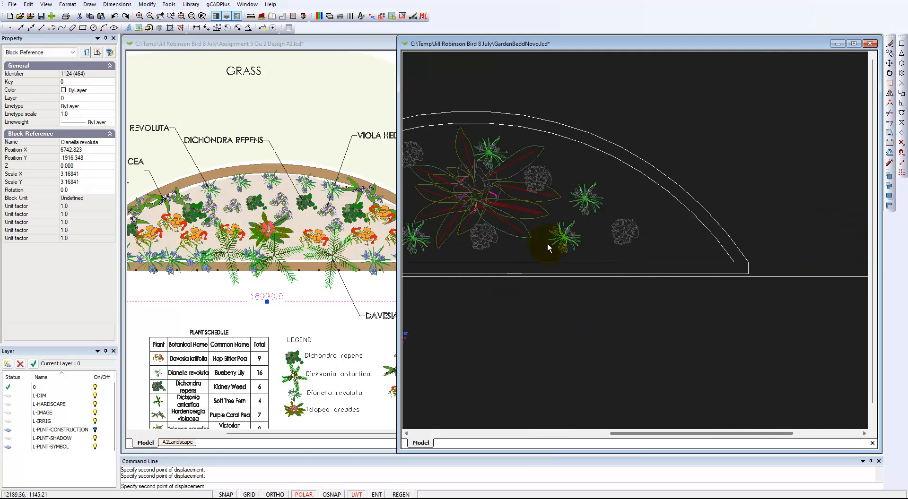
click(696, 245)
click(665, 206)
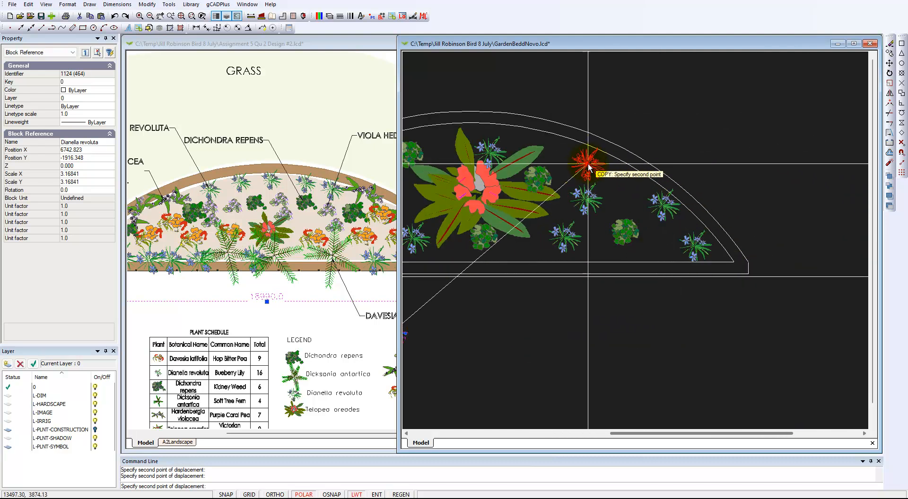
right_click(576, 167)
click(598, 174)
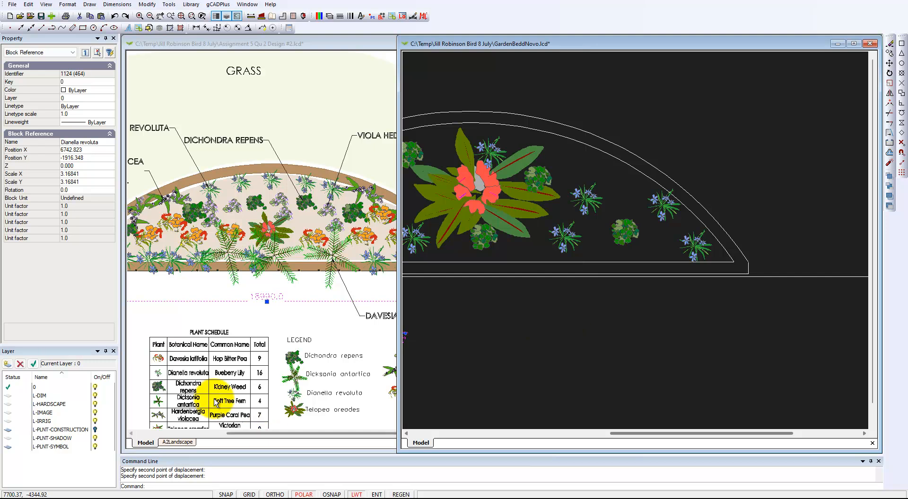
click(288, 326)
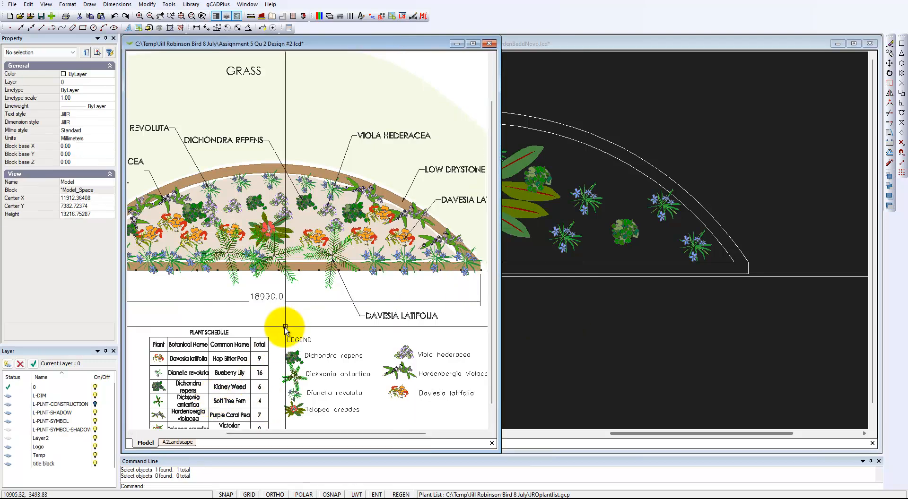
mouse_move(227, 386)
middle_down()
mouse_move(348, 290)
mouse_move(256, 258)
middle_up()
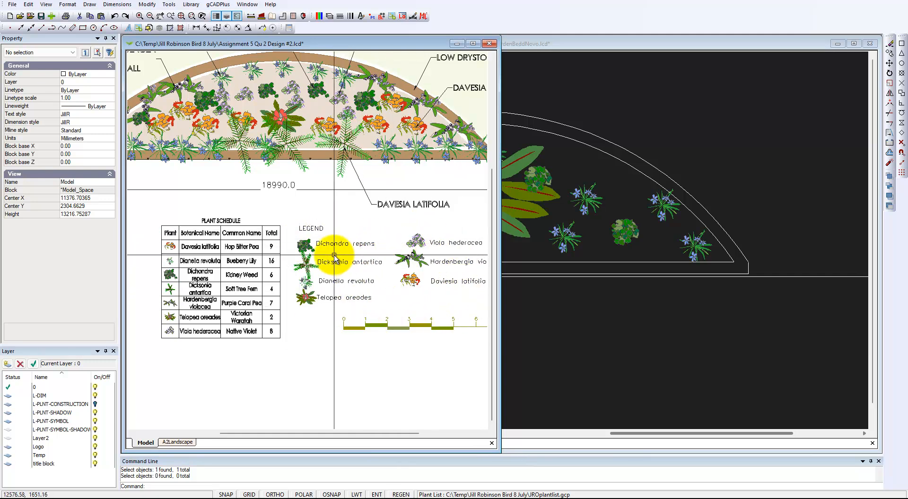
click(345, 243)
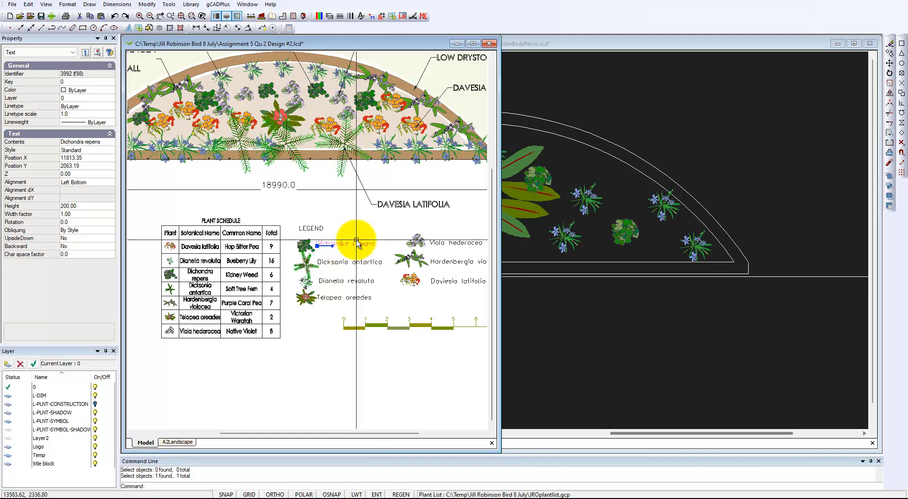
key(Escape)
scroll(199, 274, up, 3)
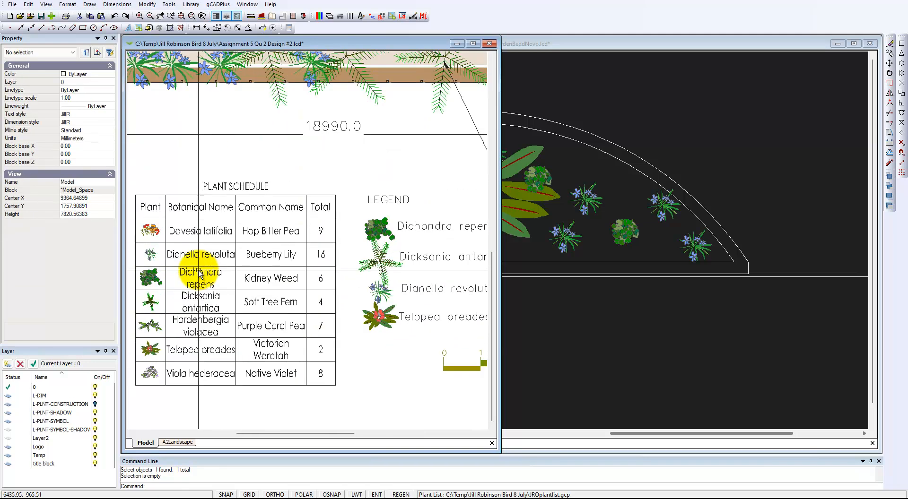
scroll(199, 274, down, 2)
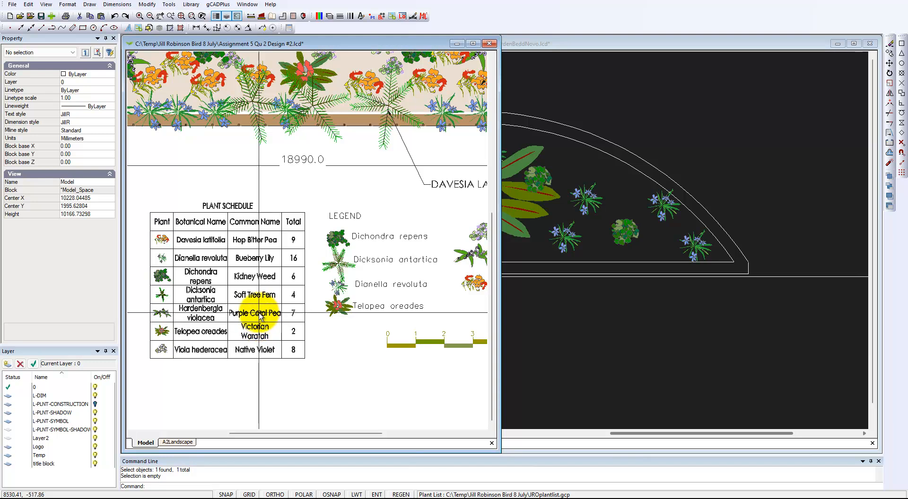
click(619, 341)
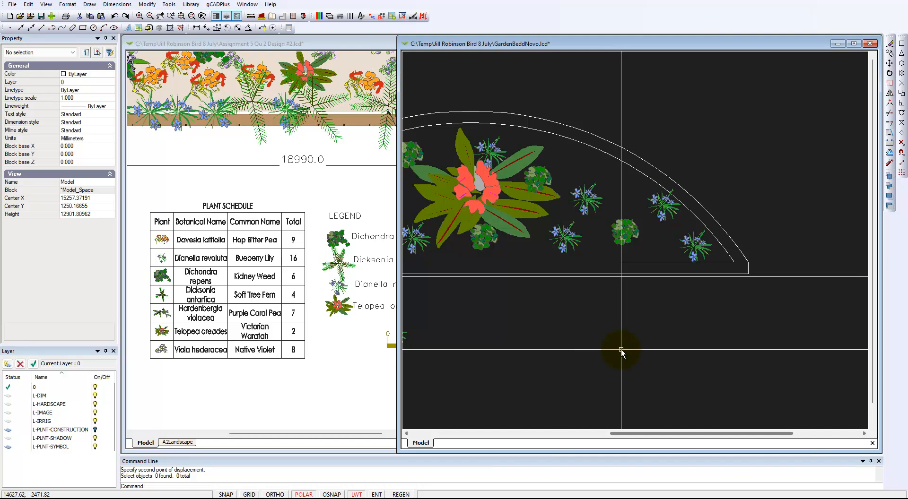